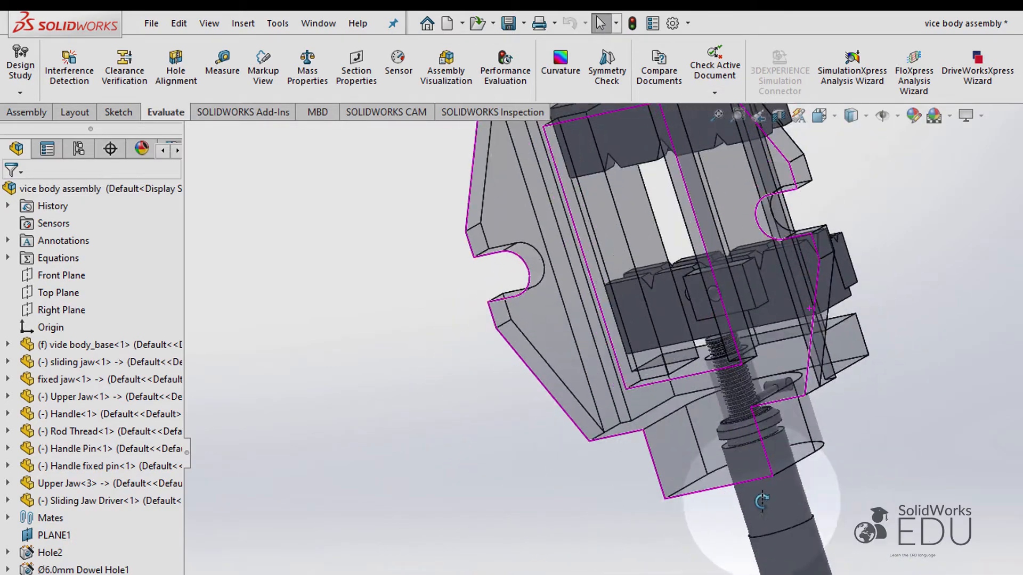
- Turn off the transparency of the vice body base so it displays opaque
scroll(659, 273, down, 2)
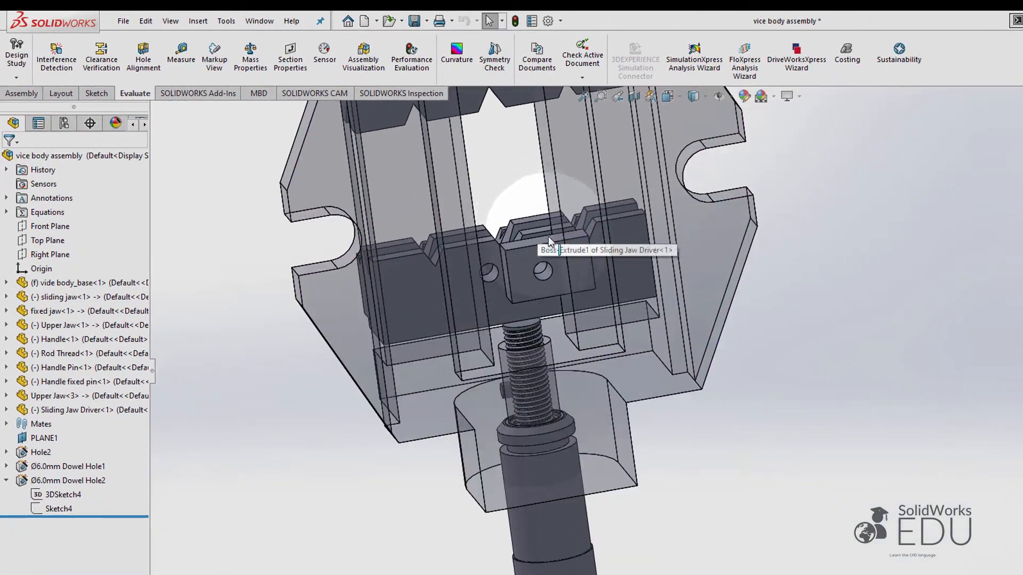
click(734, 232)
right_click(803, 204)
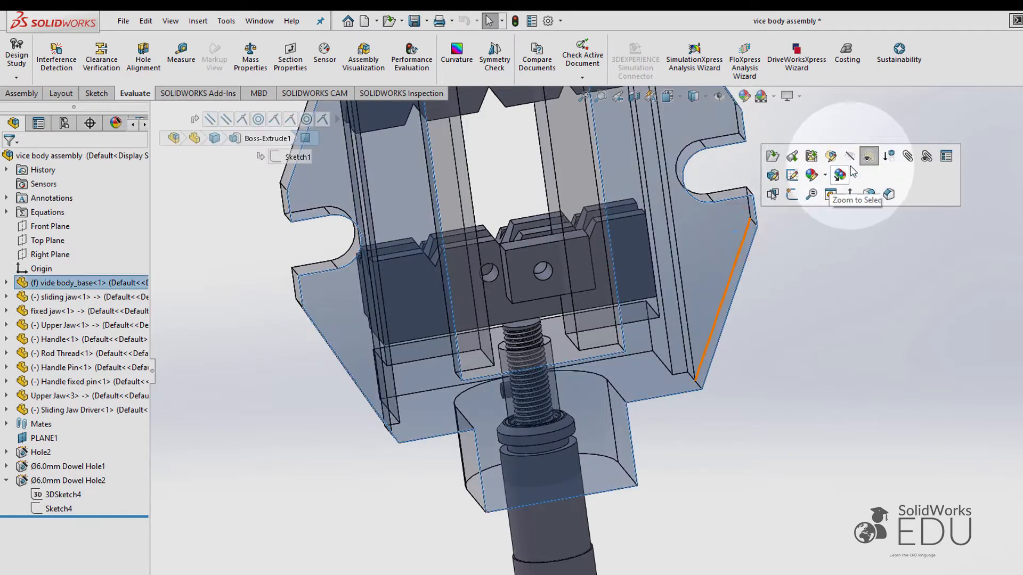
click(869, 156)
click(838, 225)
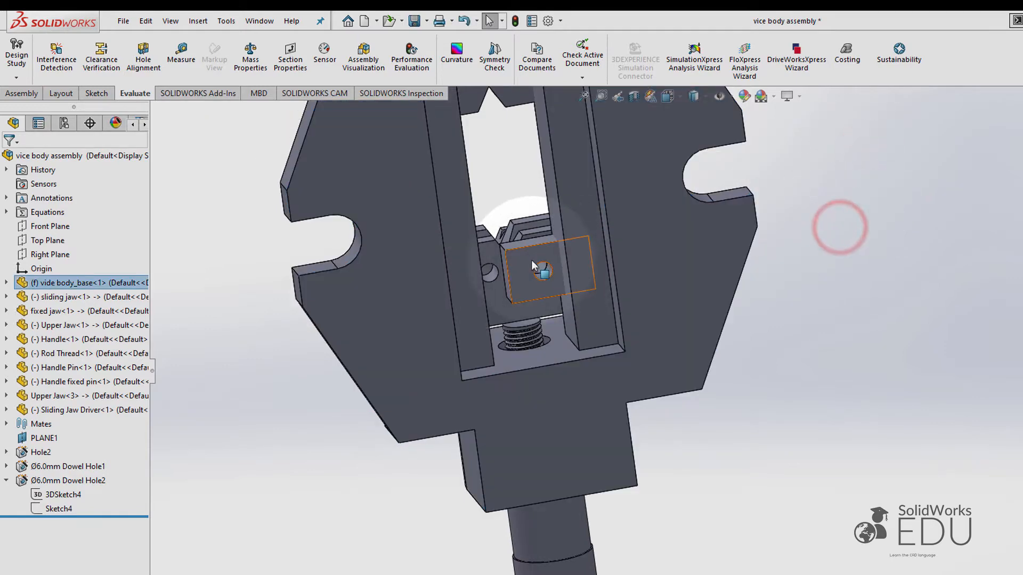
- Drag the Sliding Jaw Driver within the base slot to check how it moves with the sliding jaw
drag(522, 258, 489, 277)
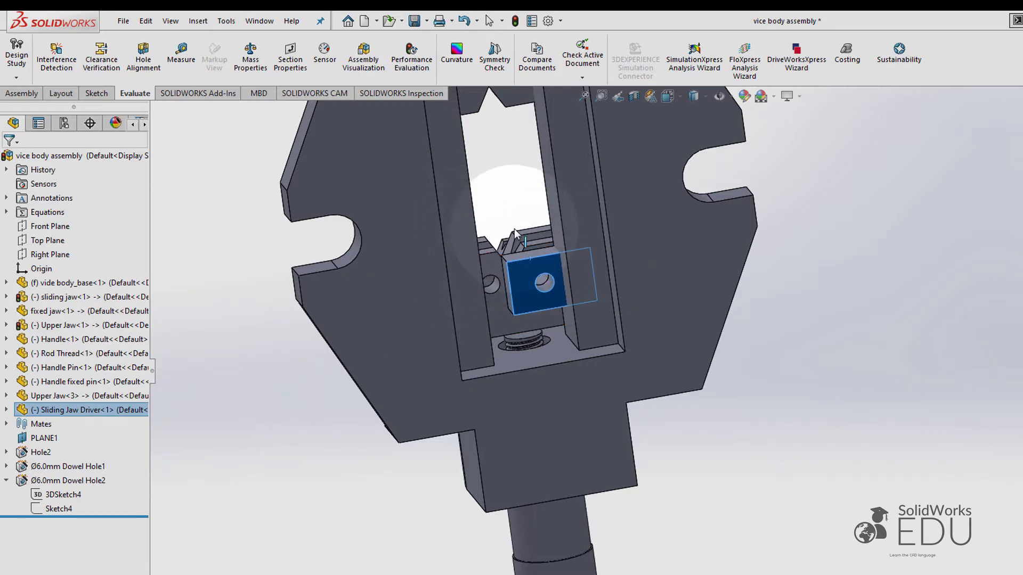
mouse_move(505, 230)
middle_down()
mouse_move(484, 242)
mouse_move(490, 198)
mouse_move(507, 219)
middle_up()
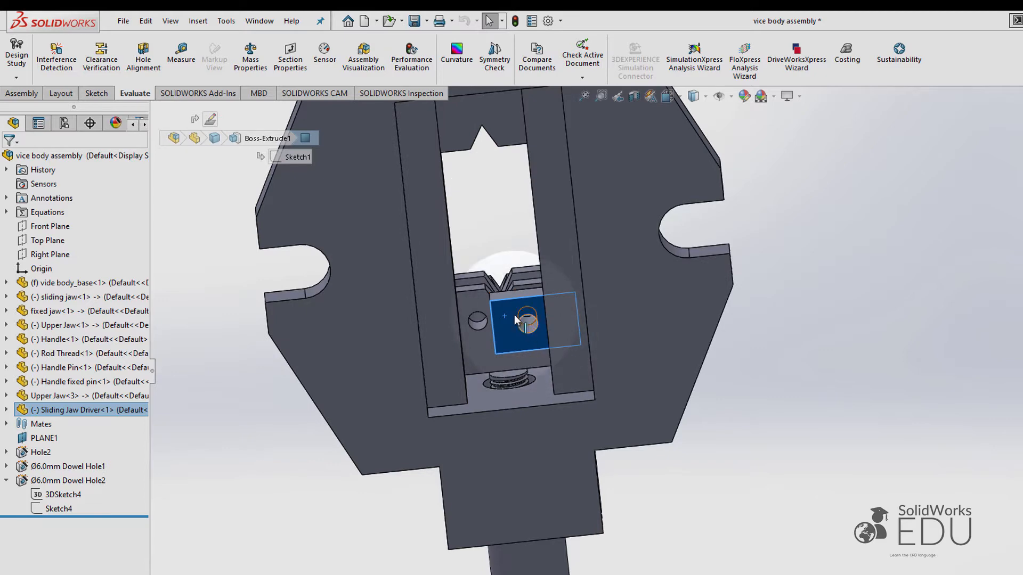
scroll(514, 315, down, 3)
mouse_move(533, 302)
middle_down()
mouse_move(526, 313)
mouse_move(540, 314)
middle_up()
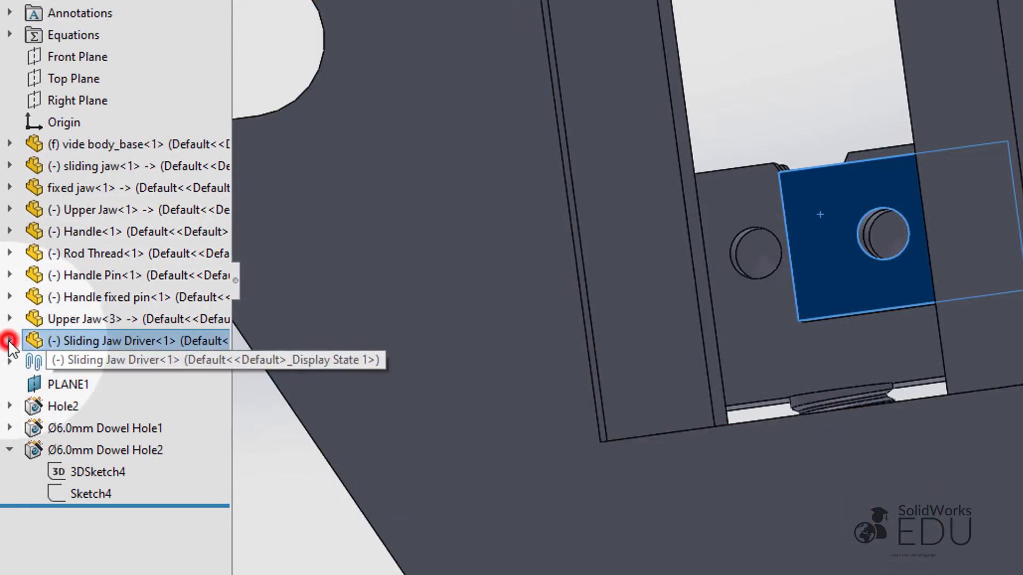
- Delete the InPlace8 mate from the Sliding Jaw Driver
click(9, 341)
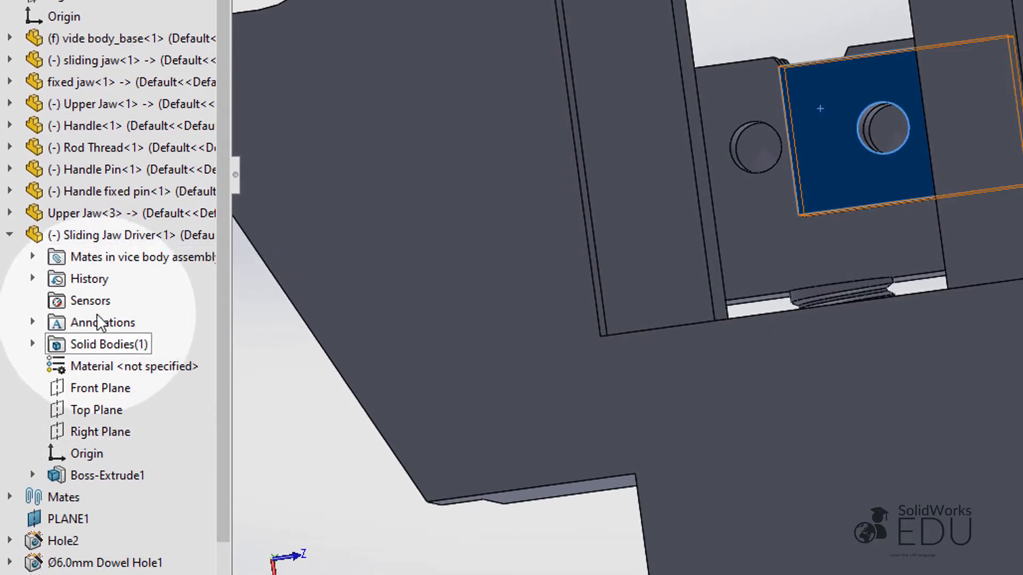
click(37, 259)
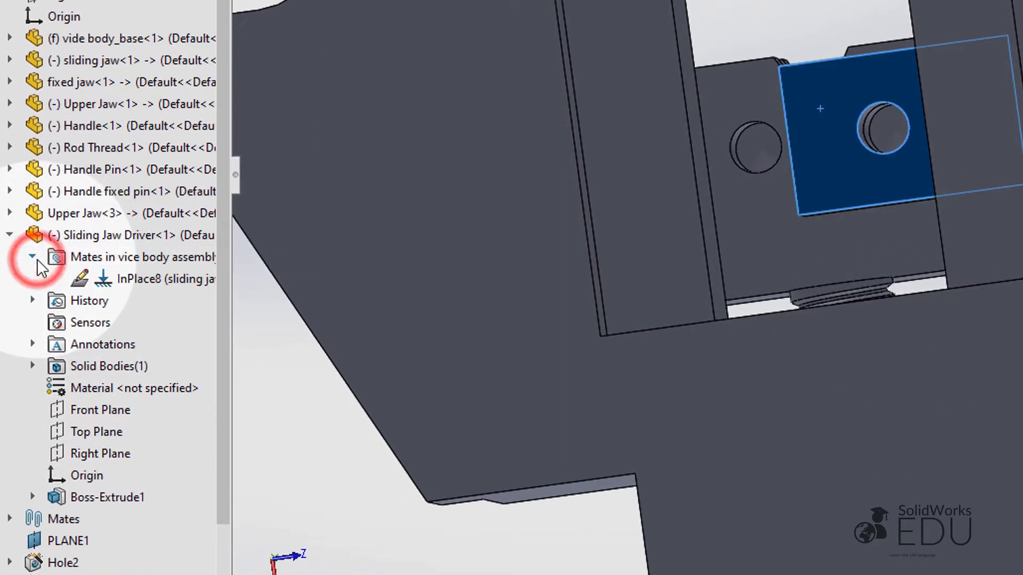
click(137, 279)
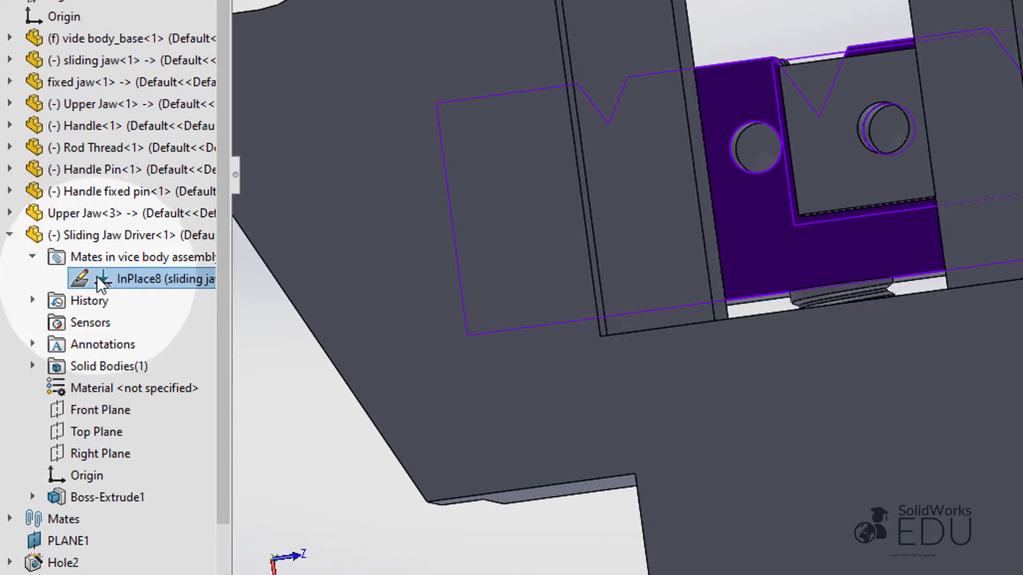
key(Delete)
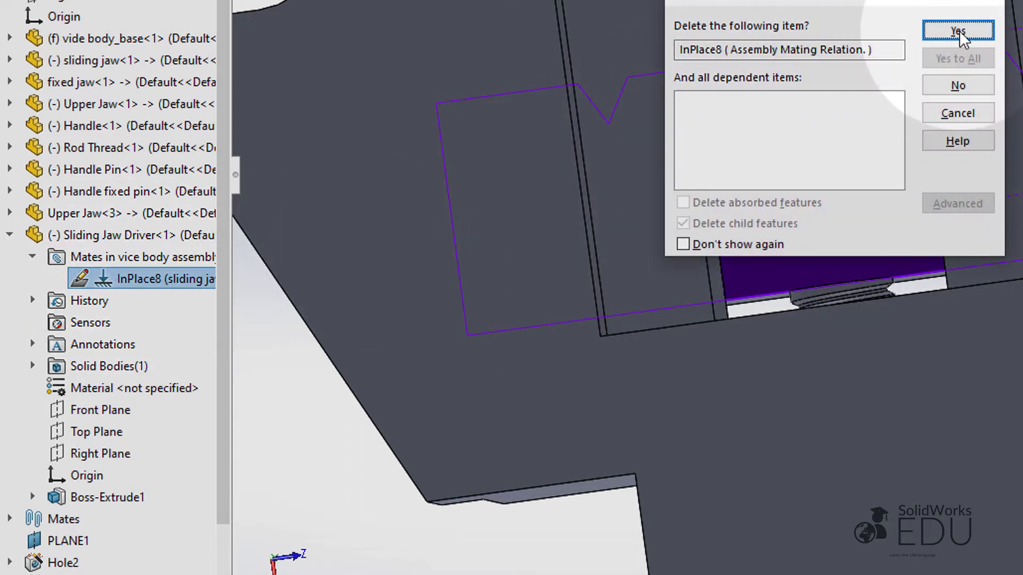
click(958, 31)
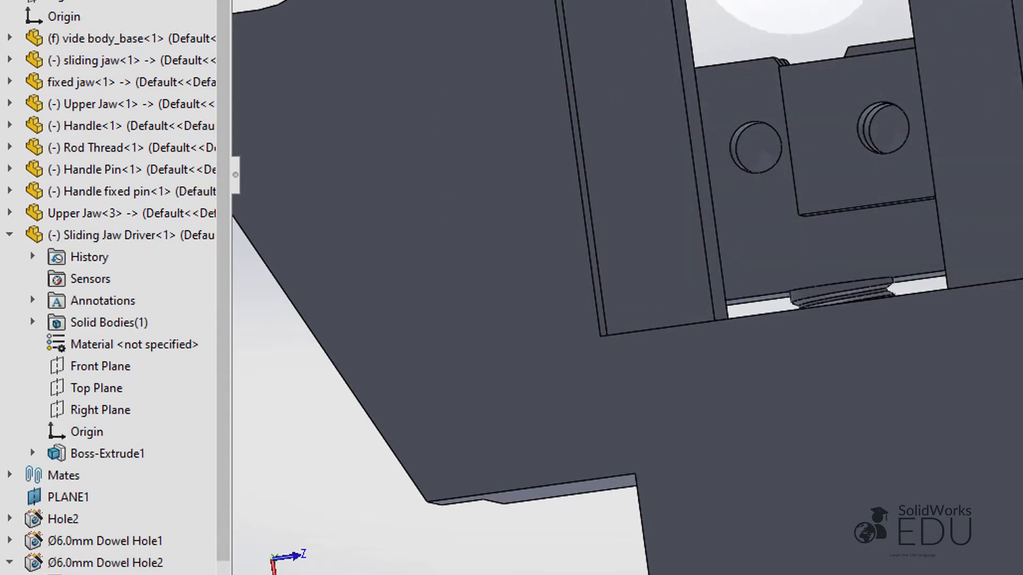
- Add a coincident mate between the Sliding Jaw Driver's Top Plane and the assembly's Front Plane to center it in the slot
middle_drag(801, 6, 831, 53)
click(868, 131)
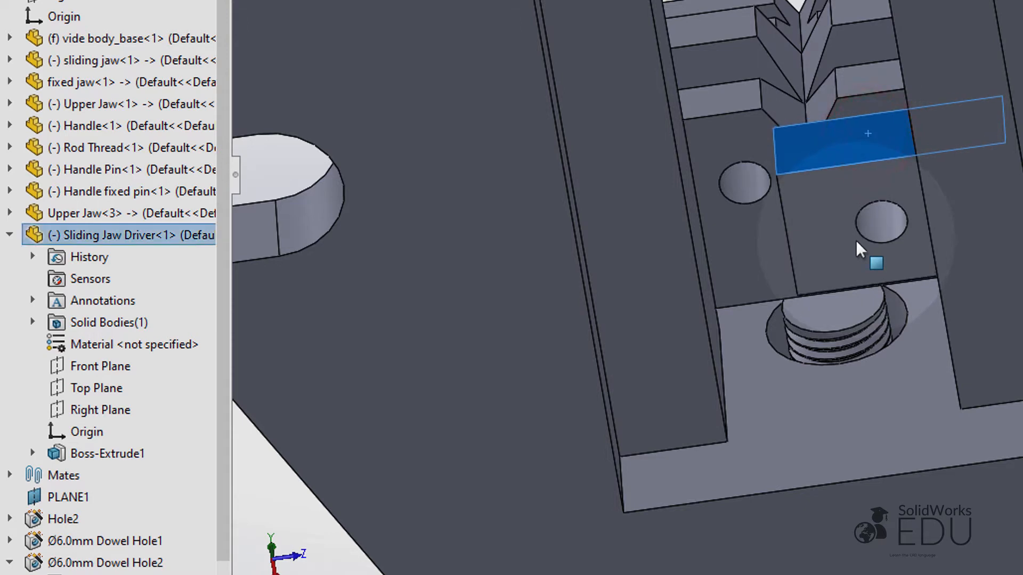
middle_drag(860, 218, 861, 207)
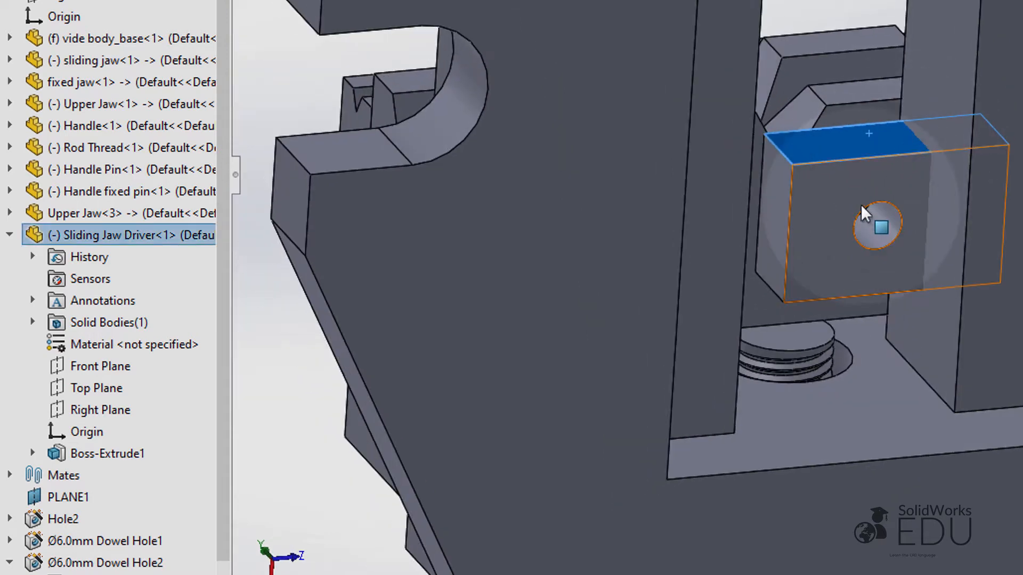
middle_drag(877, 156, 826, 157)
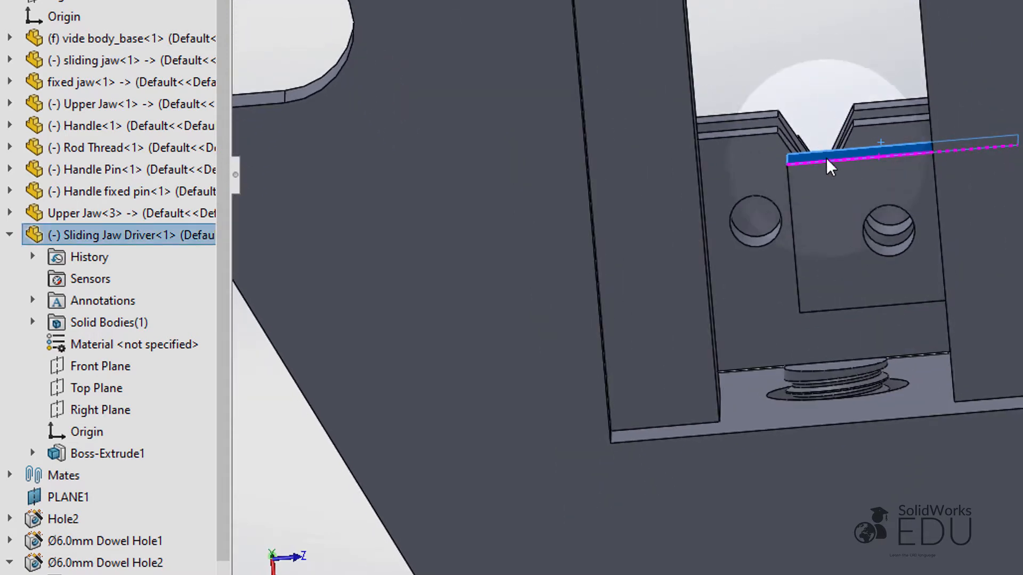
click(822, 179)
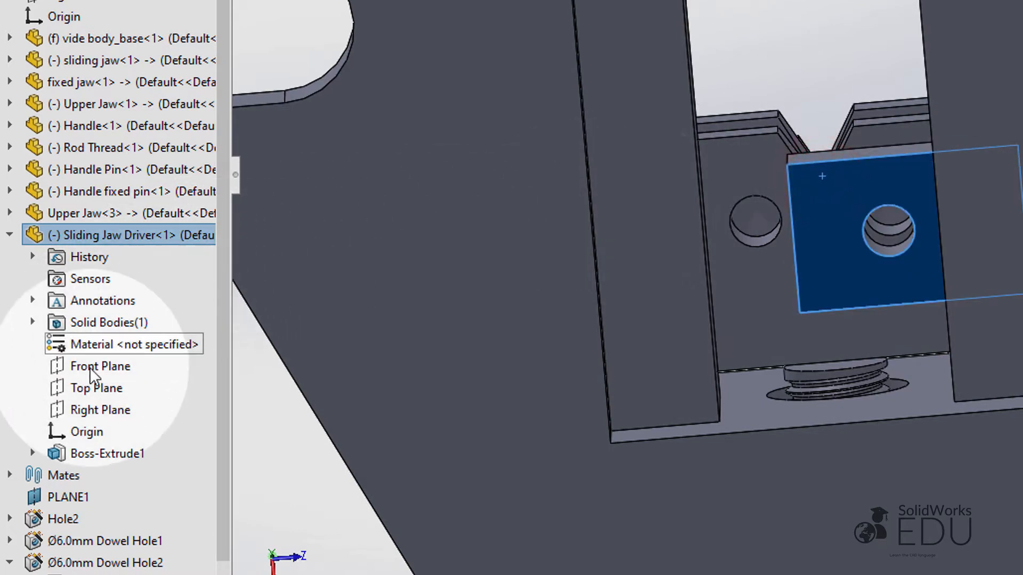
click(95, 389)
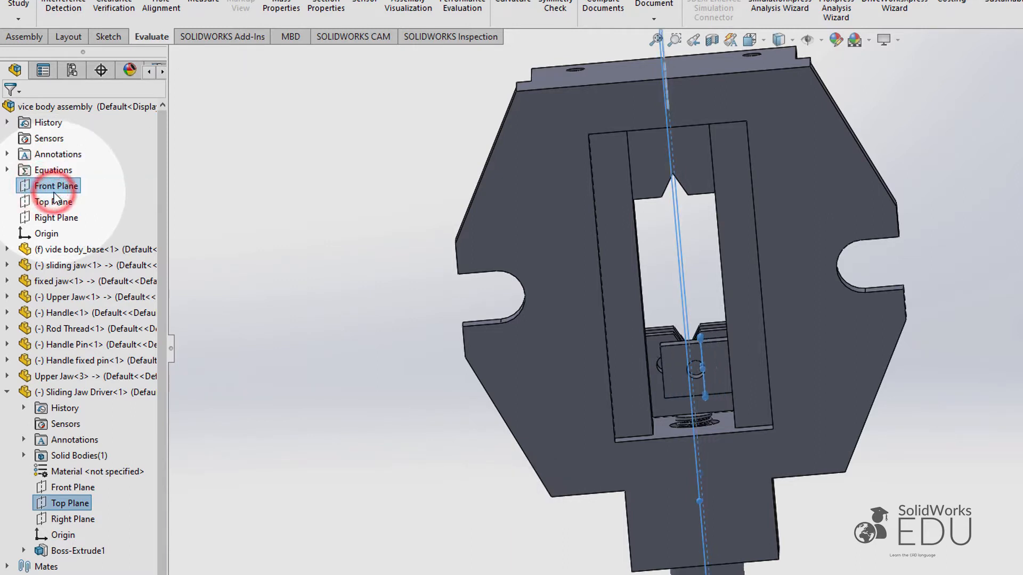
scroll(698, 377, down, 5)
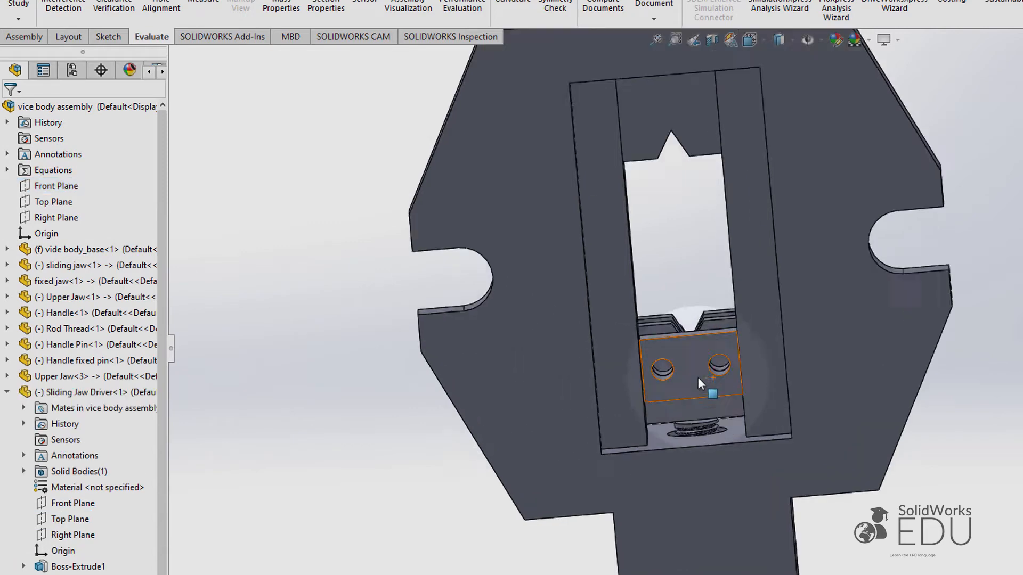
- Drag the Sliding Jaw Driver away from the sliding jaw so its hidden inner face can be reached
scroll(686, 370, down, 2)
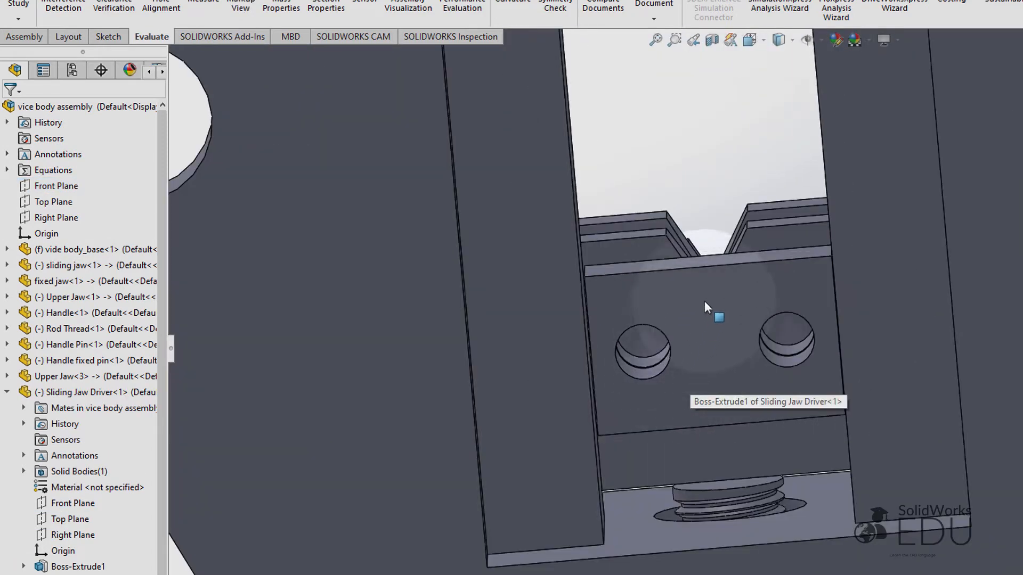
middle_drag(712, 292, 713, 327)
drag(711, 339, 741, 26)
middle_drag(729, 303, 730, 197)
scroll(731, 207, up, 6)
middle_drag(713, 272, 787, 331)
scroll(909, 283, up, 6)
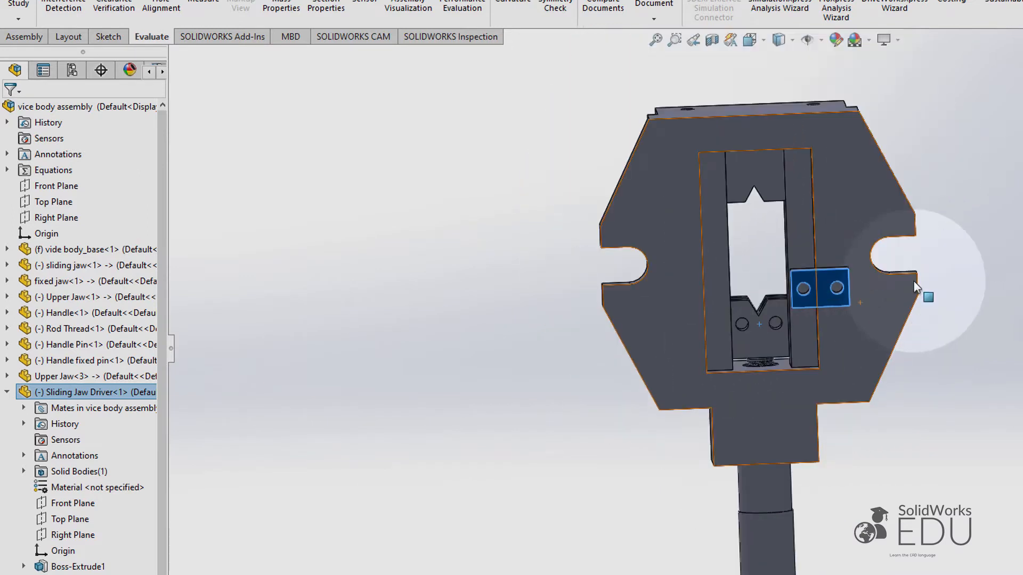
- Add a coincident mate between the Sliding Jaw Driver's inner holed face and the underside face of the sliding jaw
middle_drag(908, 318, 1022, 271)
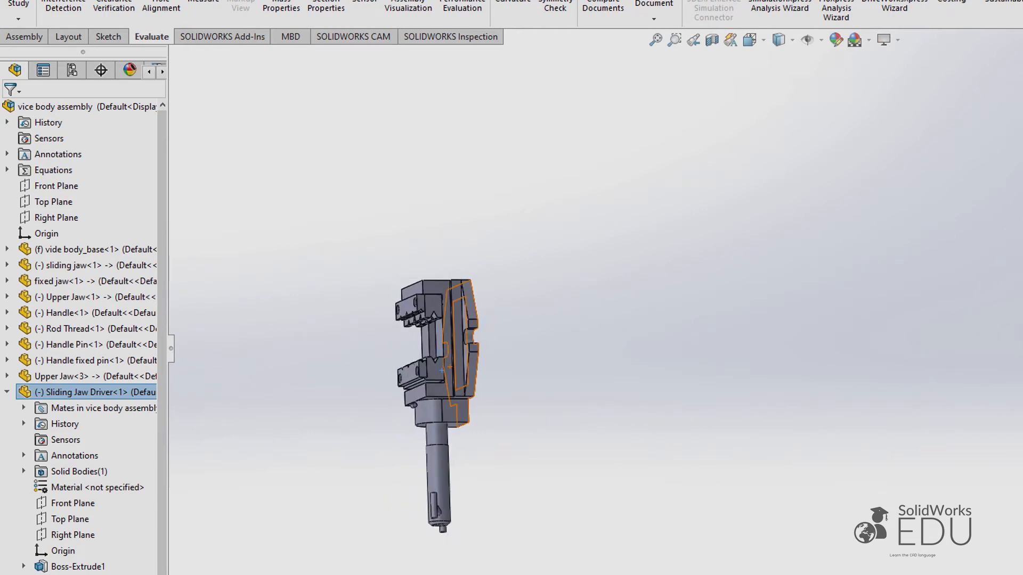
scroll(1022, 271, down, 5)
drag(1022, 318, 978, 322)
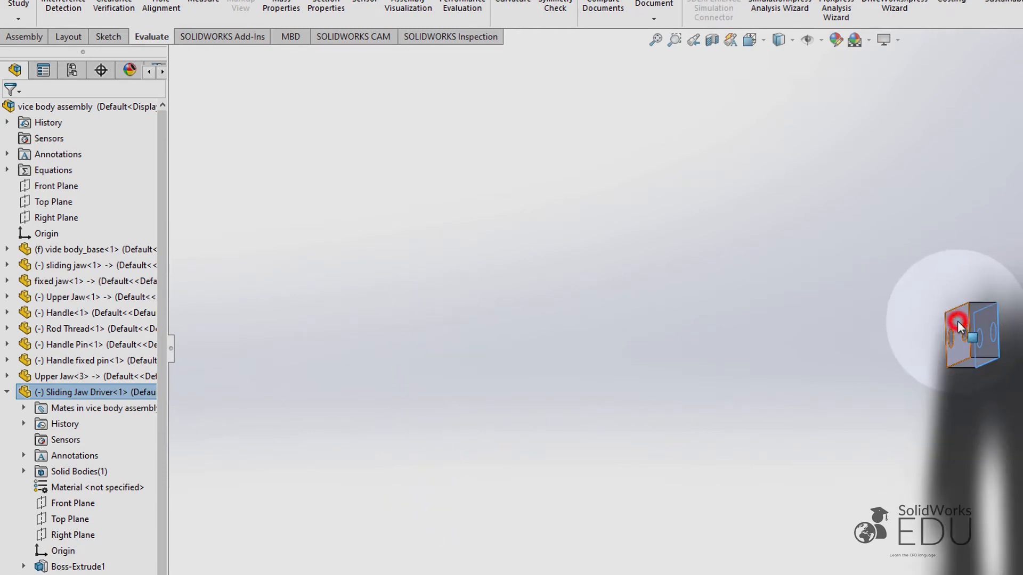
click(957, 320)
scroll(615, 349, up, 5)
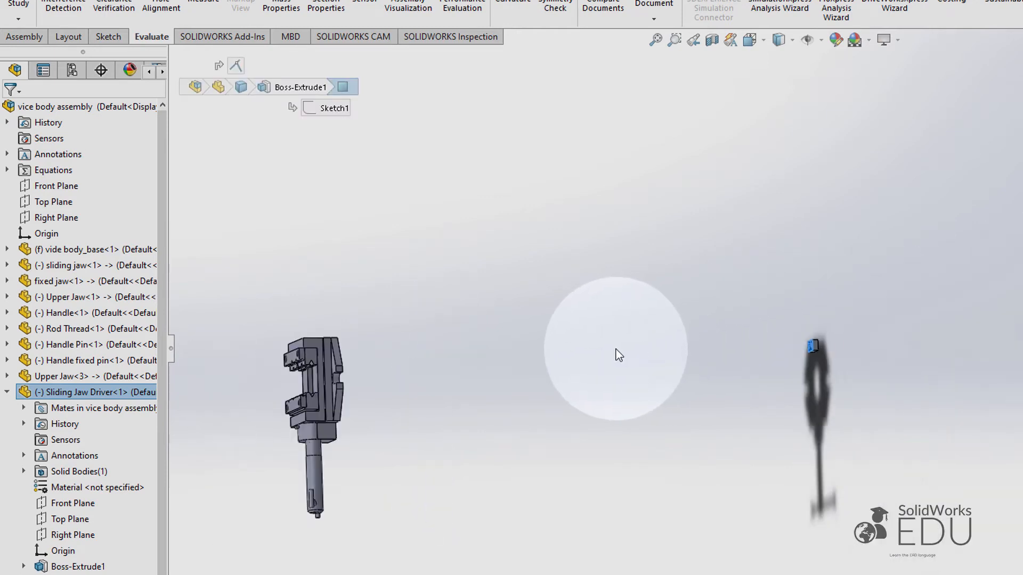
middle_drag(616, 350, 402, 370)
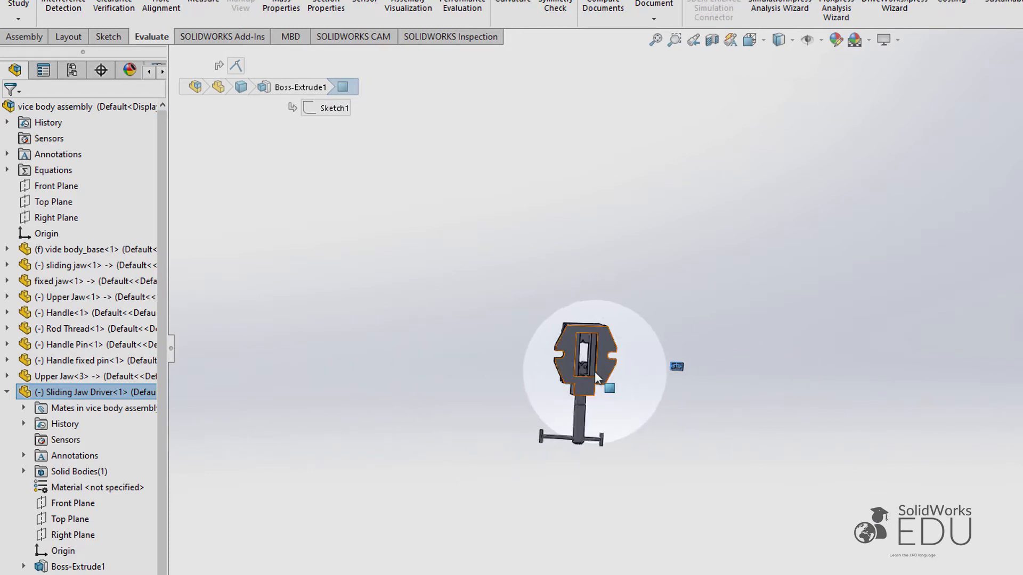
scroll(595, 372, down, 10)
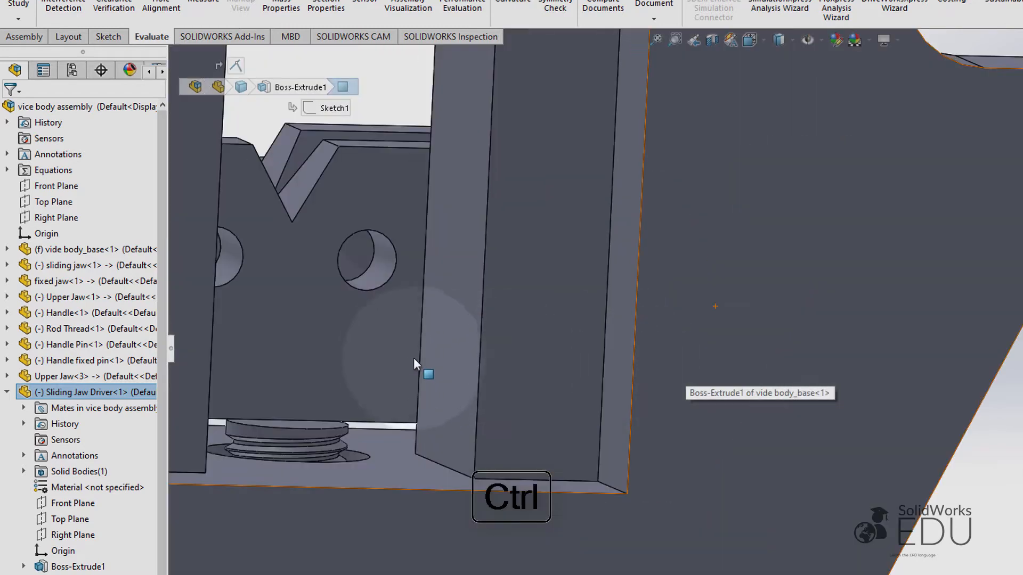
ctrl+click(372, 358)
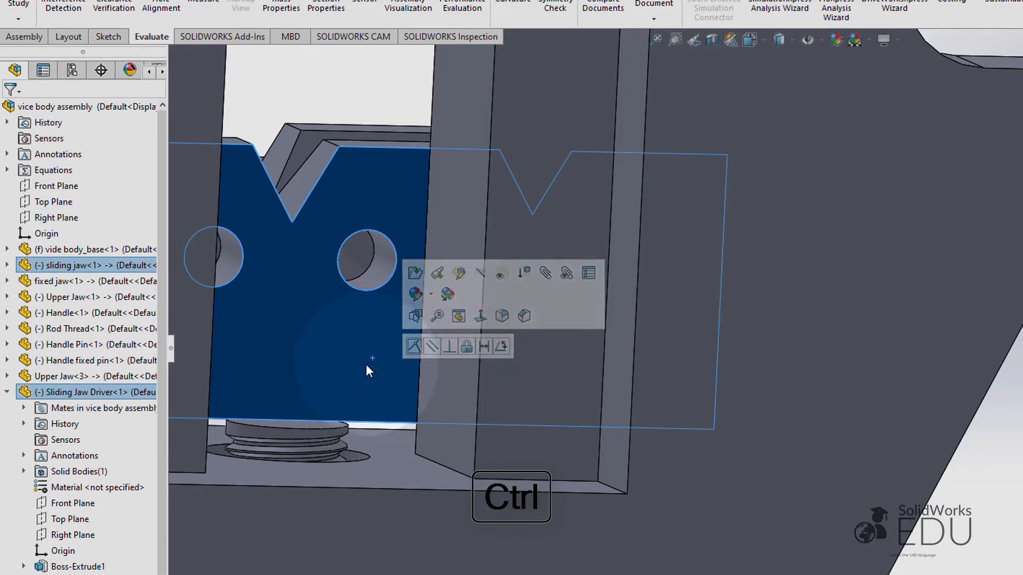
click(414, 346)
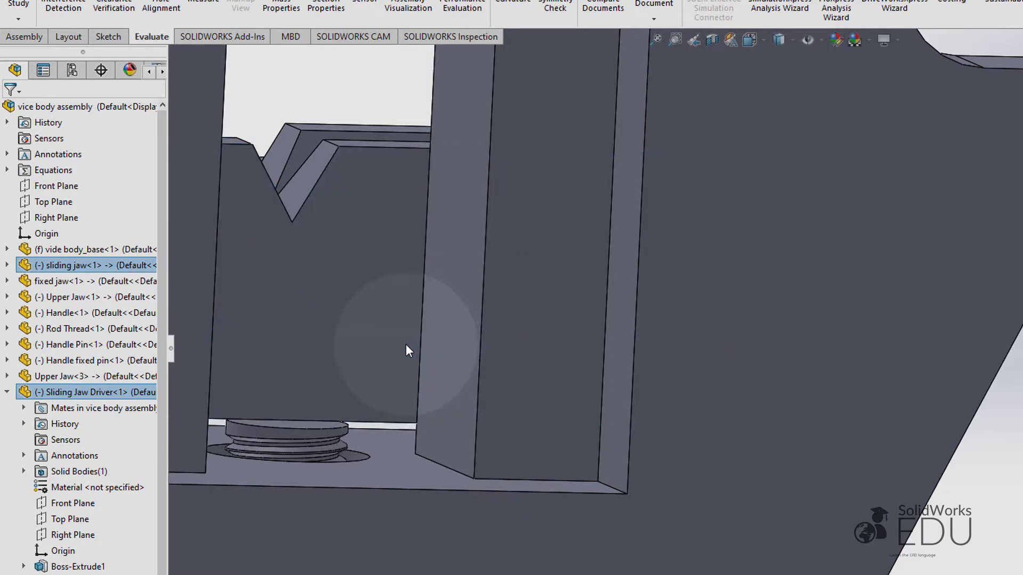
- Slide the Sliding Jaw Driver along the base slot until it sits beneath the sliding jaw
scroll(406, 344, up, 3)
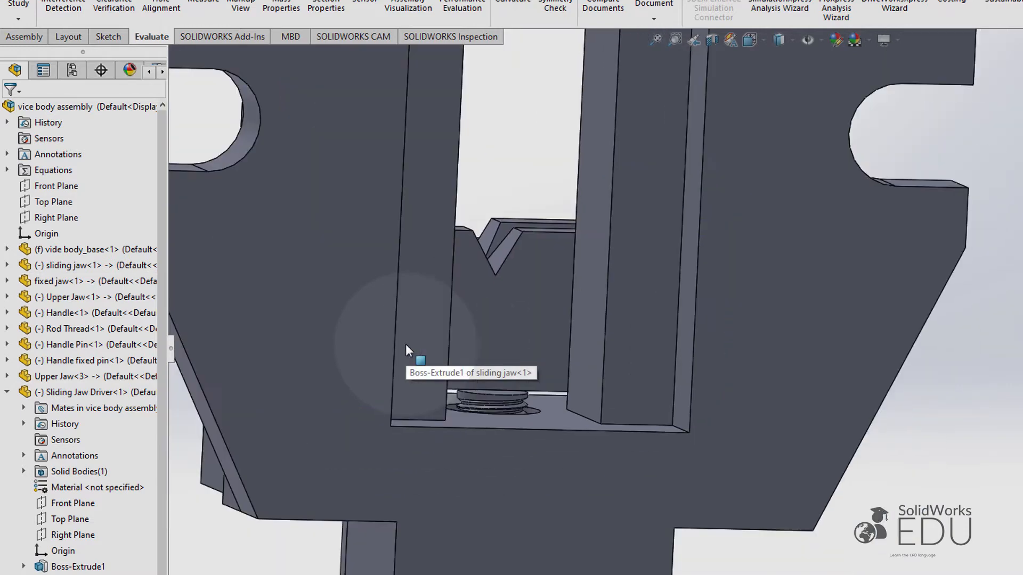
scroll(405, 344, up, 3)
middle_drag(599, 274, 294, 366)
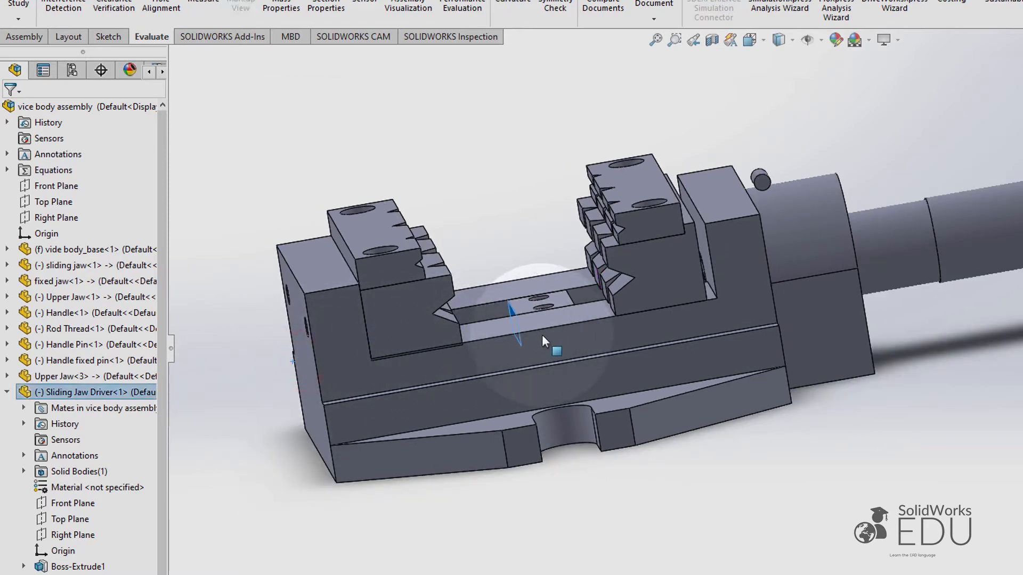
scroll(657, 293, down, 5)
middle_drag(656, 292, 511, 128)
click(495, 435)
drag(538, 424, 786, 395)
middle_drag(786, 395, 775, 393)
scroll(787, 373, down, 5)
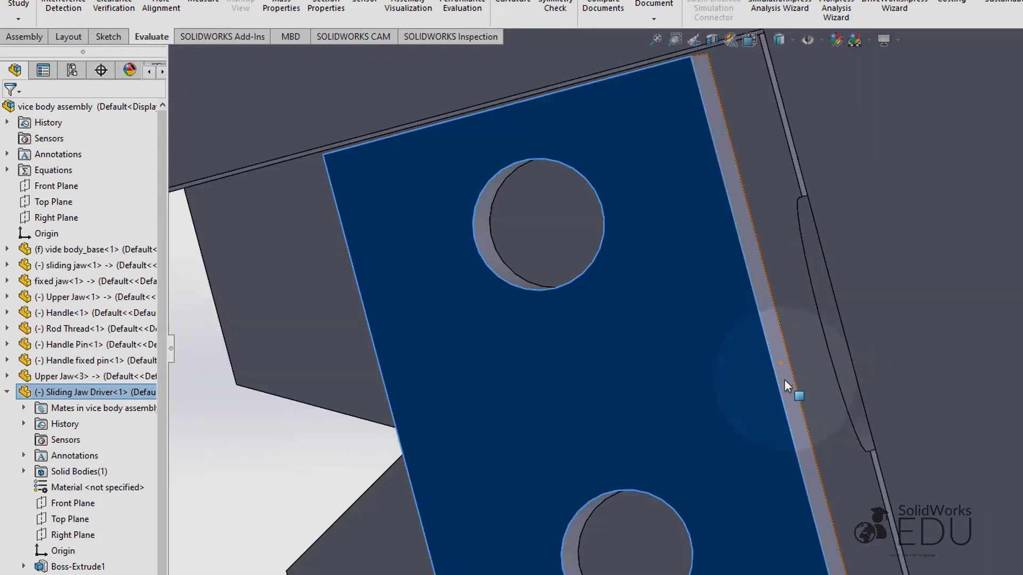
- Add a coincident mate between the Sliding Jaw Driver's screw-side face and the matching face of the sliding jaw
click(786, 380)
middle_drag(811, 372, 816, 370)
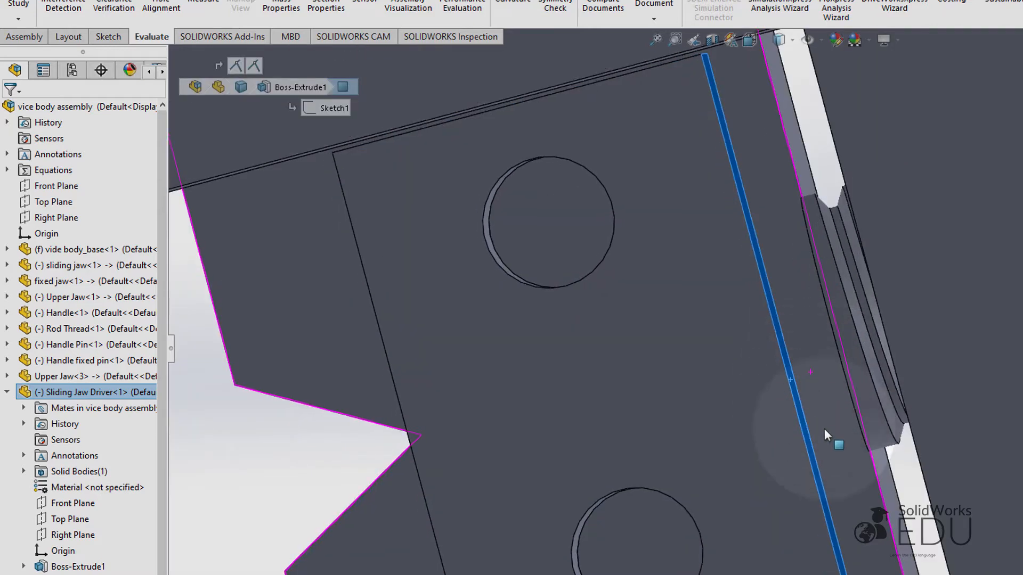
ctrl+click(896, 514)
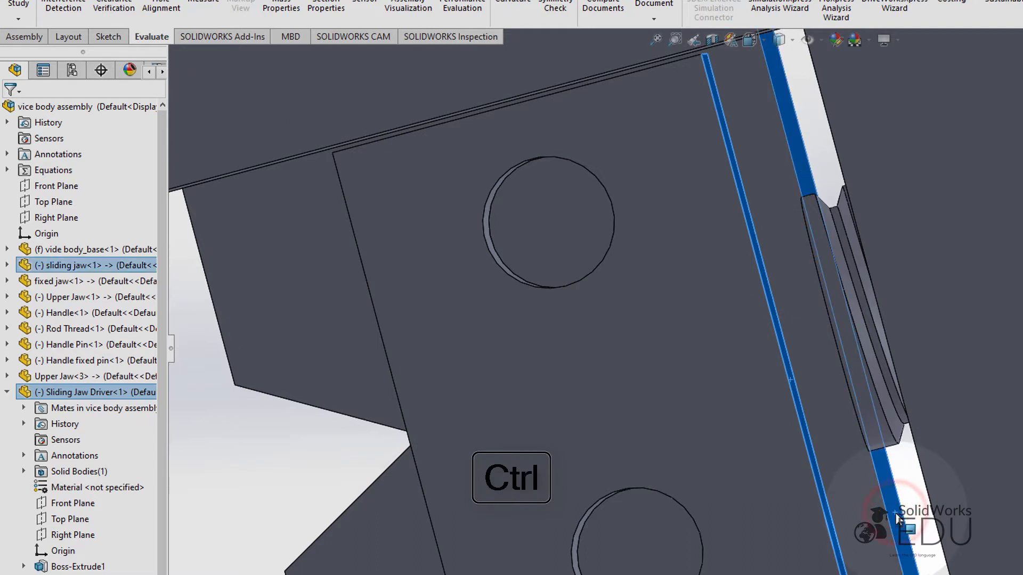
middle_drag(926, 503, 765, 472)
key(Escape)
scroll(765, 472, up, 5)
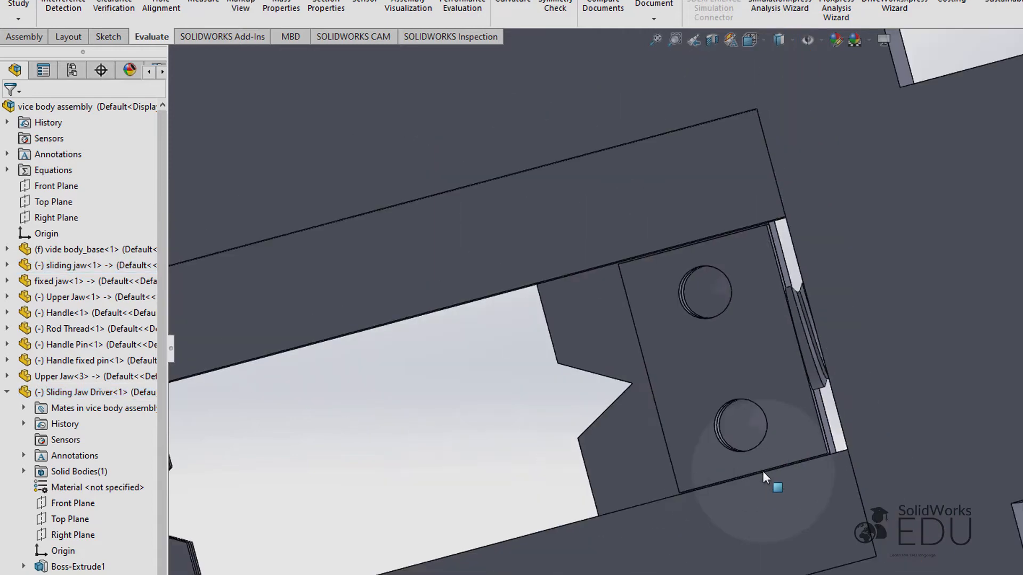
scroll(762, 471, up, 8)
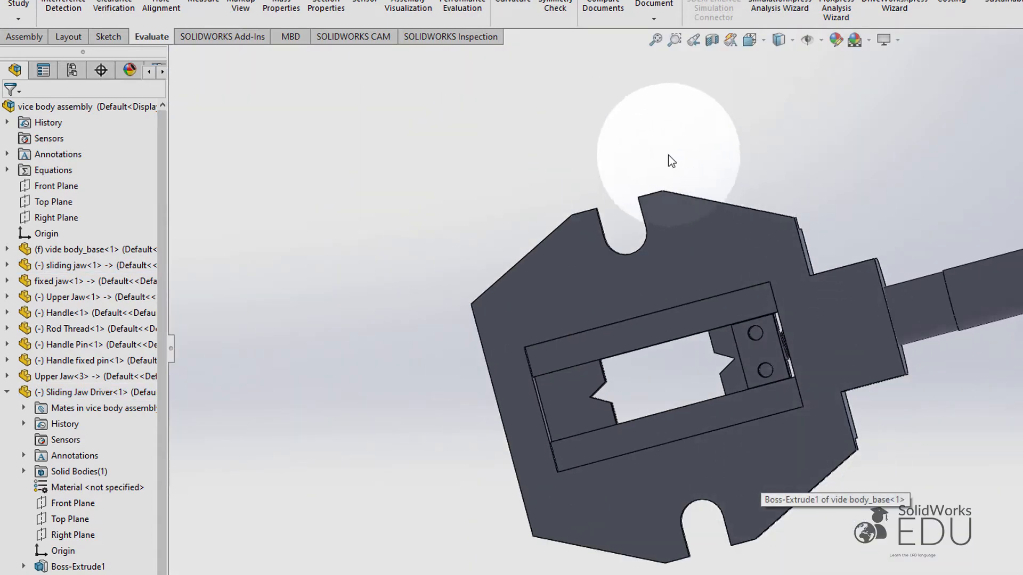
middle_drag(669, 157, 810, 539)
scroll(811, 541, up, 3)
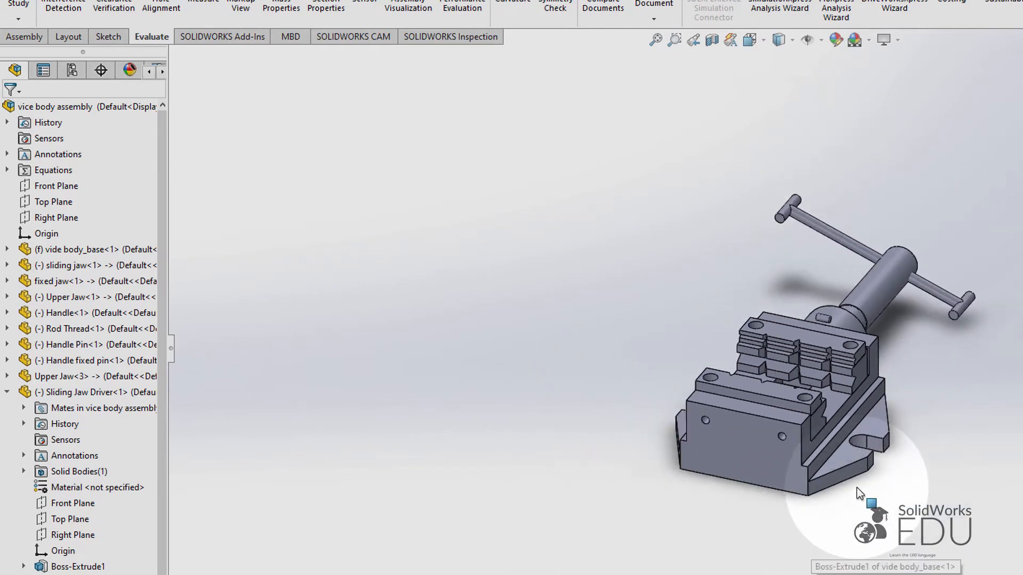
scroll(858, 482, down, 3)
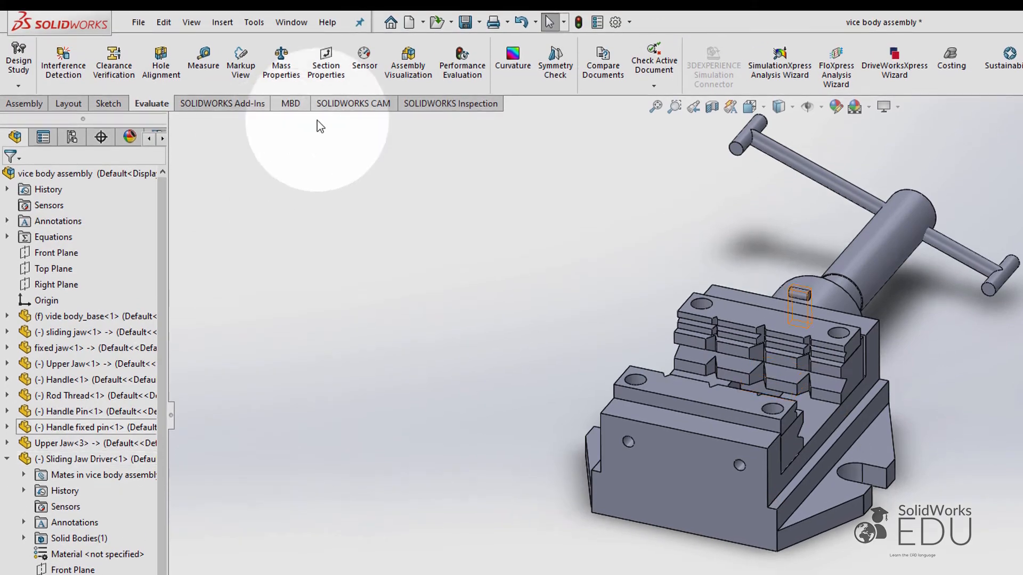
- Save the assembly with all its modified parts and collapse the Sliding Jaw Driver and Ø6.0mm Dowel Hole2 entries in the model tree
click(466, 23)
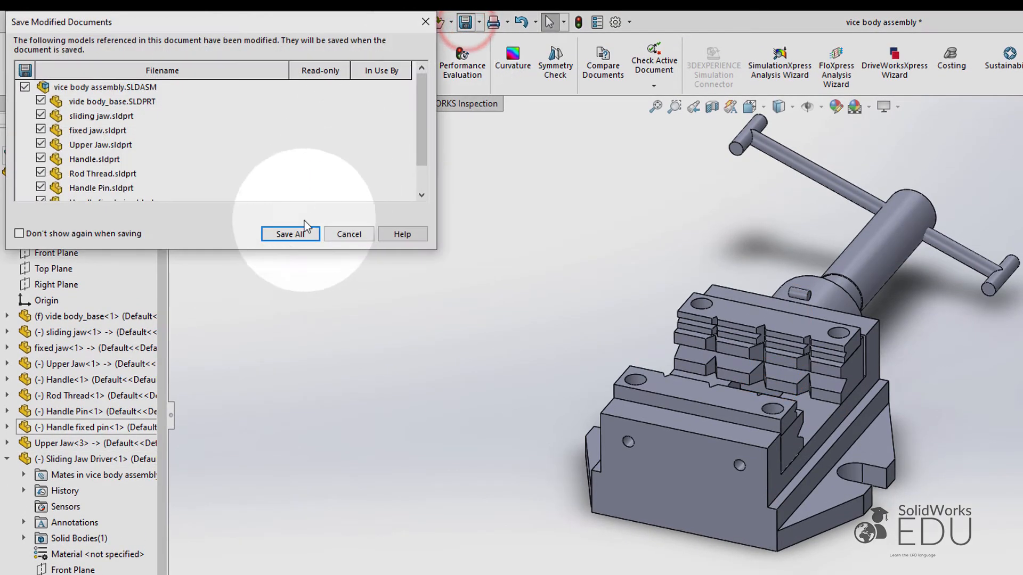
click(293, 234)
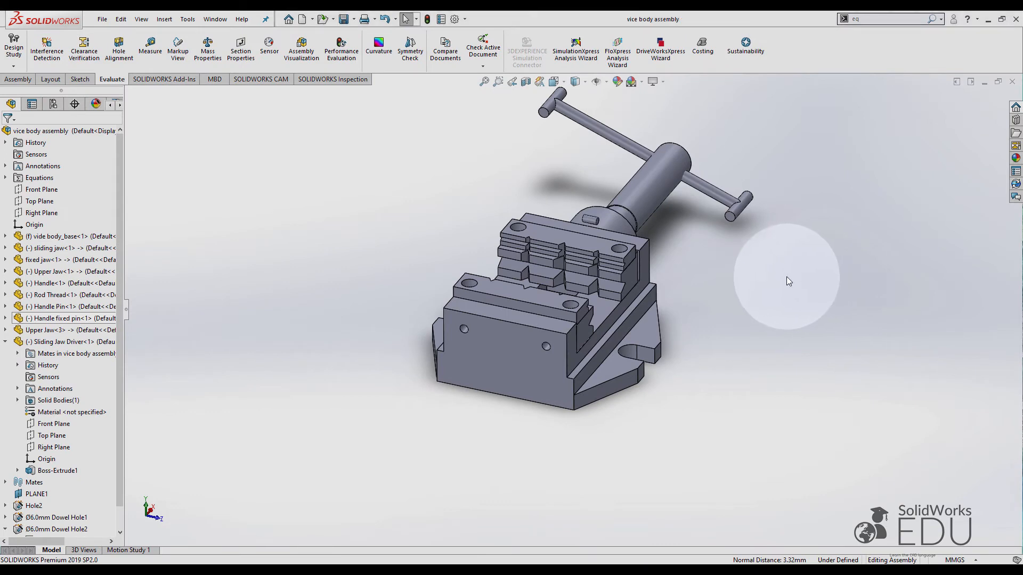
click(6, 342)
click(329, 242)
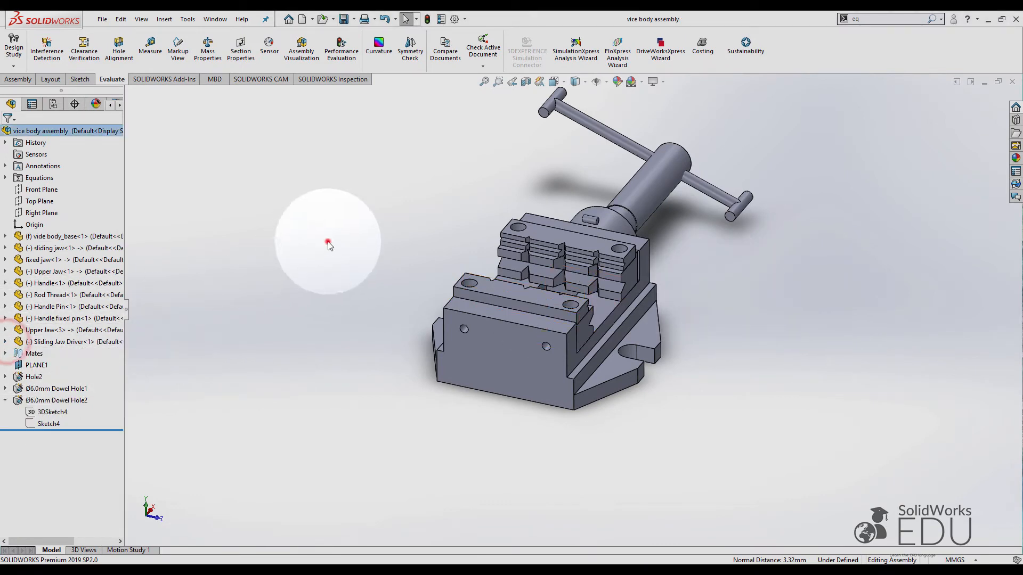
click(5, 401)
click(257, 273)
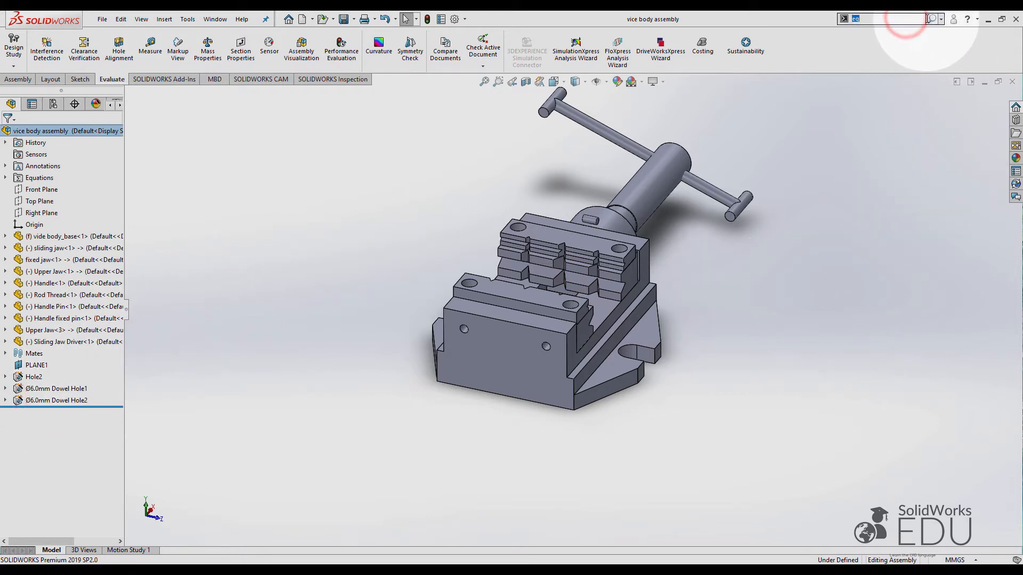
- Open the assembly's equations and set the HEIGHT global variable to 90
click(897, 43)
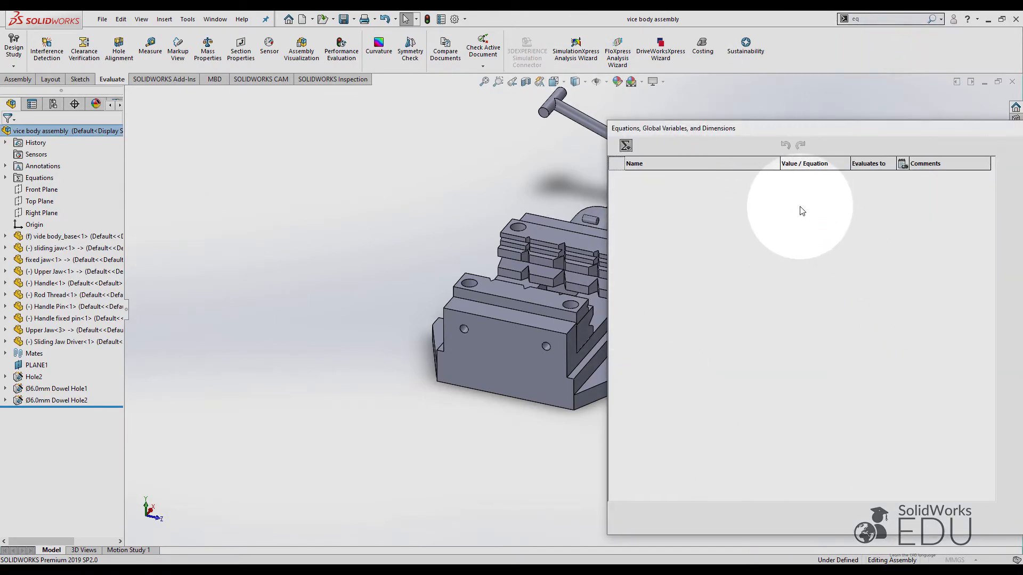
click(820, 187)
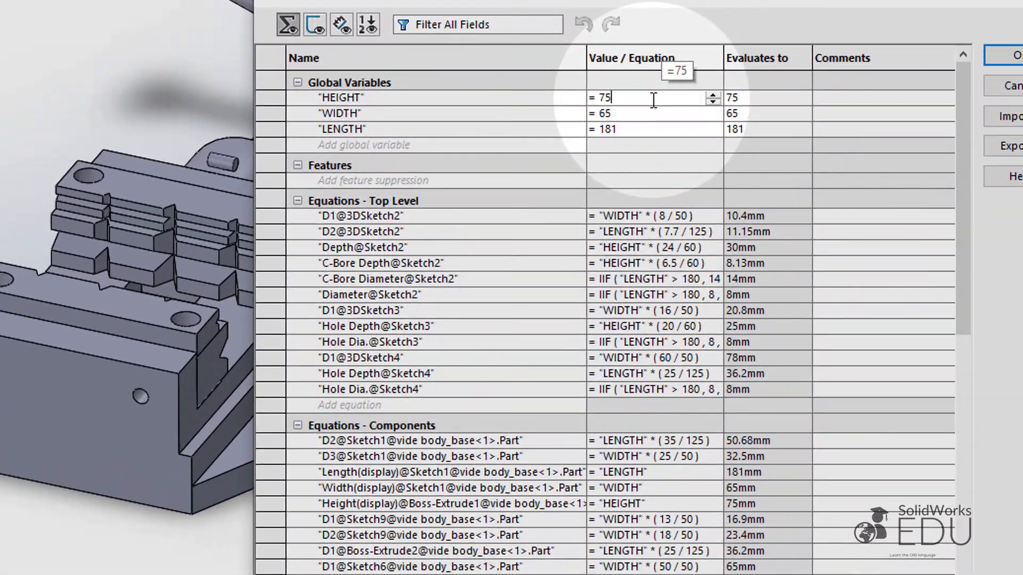
key(BackSpace)
key(BackSpace)
text(90)
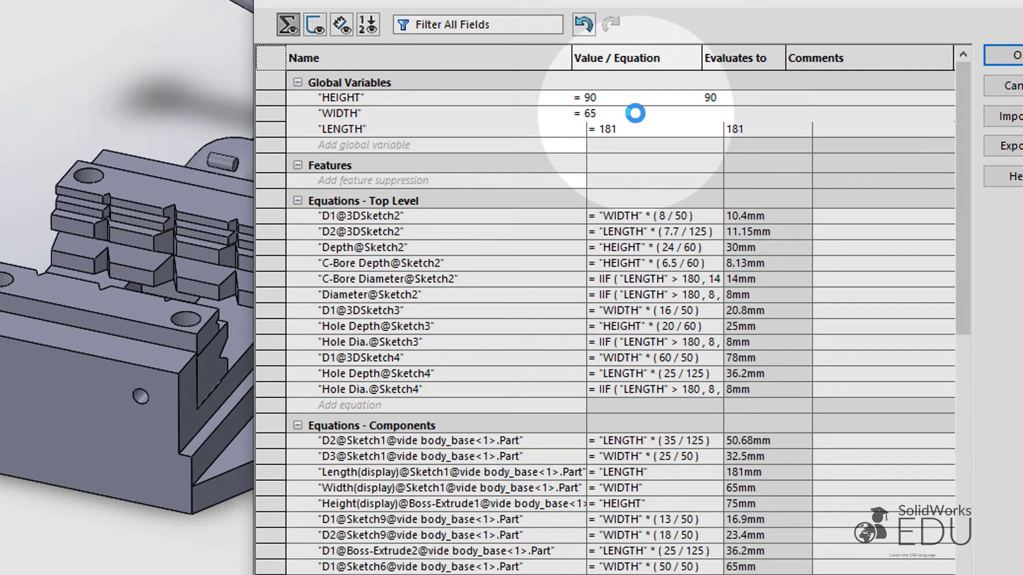
- Set the WIDTH global variable to 70
click(634, 113)
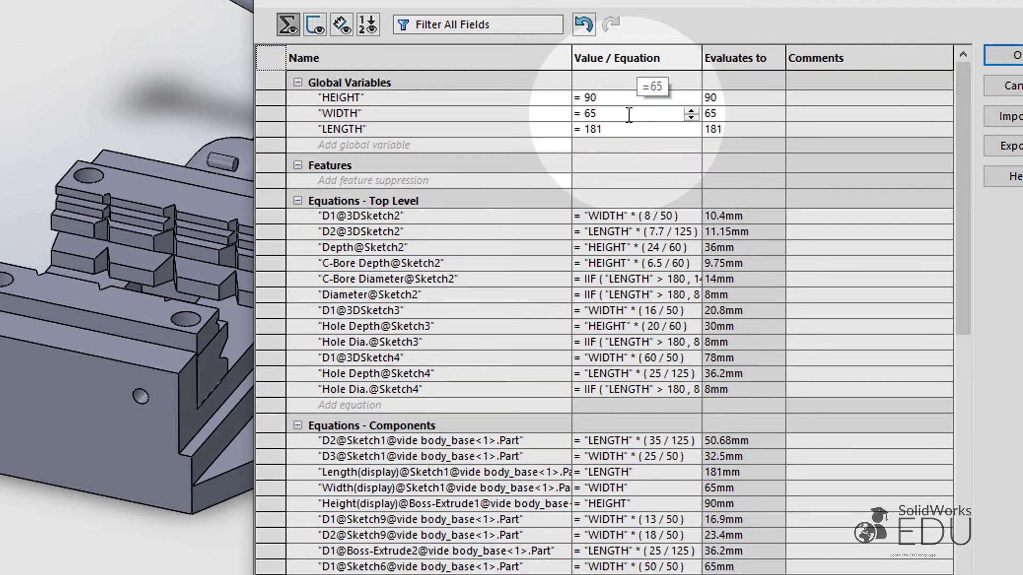
key(BackSpace)
key(BackSpace)
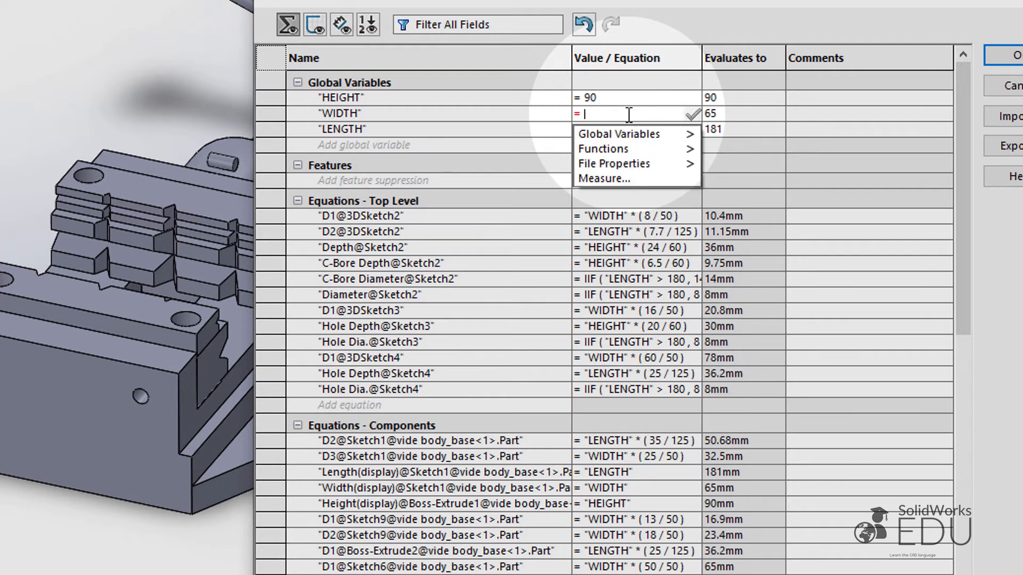
text(70)
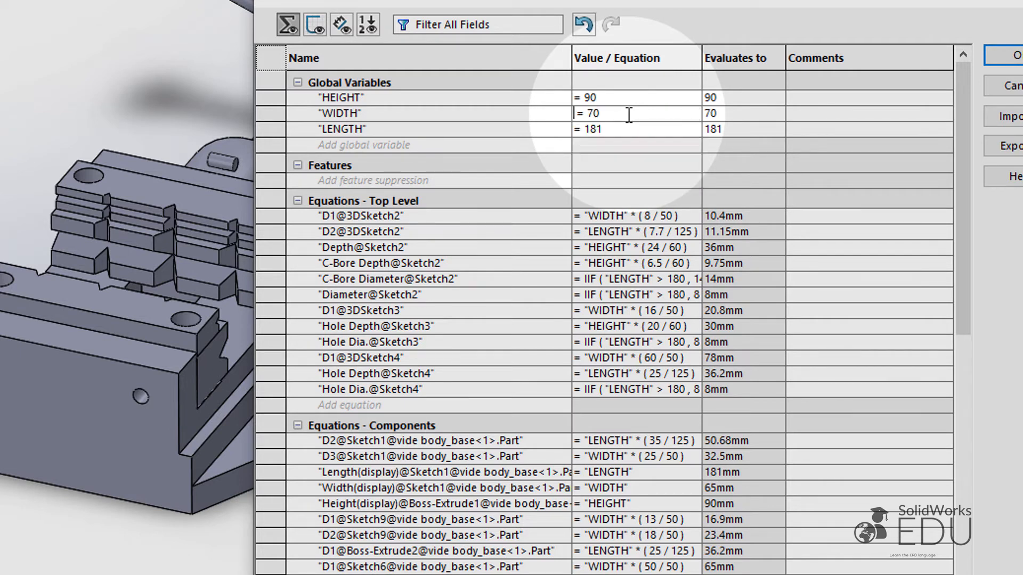
- Set the LENGTH global variable to 185 and apply the equation changes to rebuild the assembly
click(612, 128)
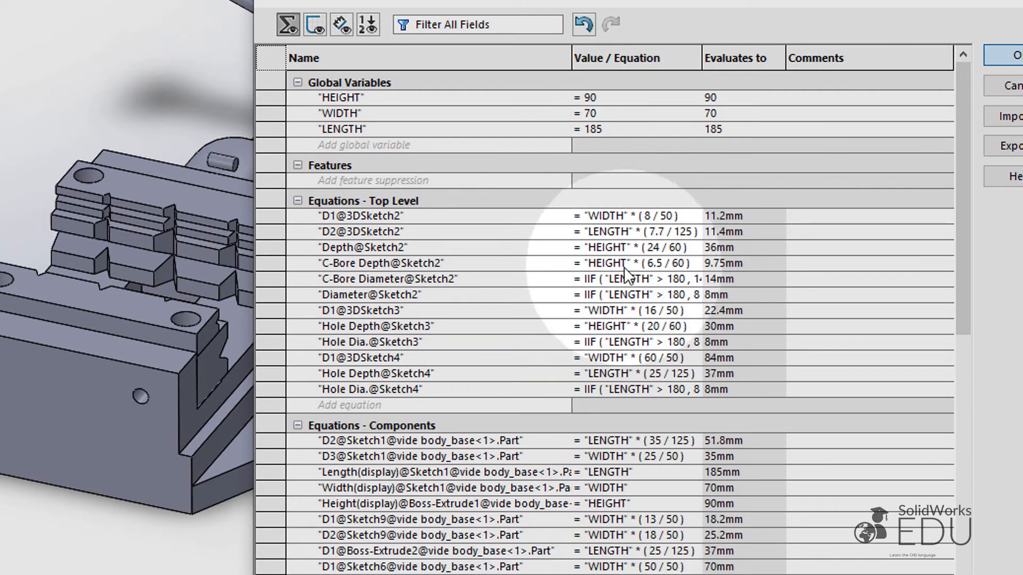
click(1015, 54)
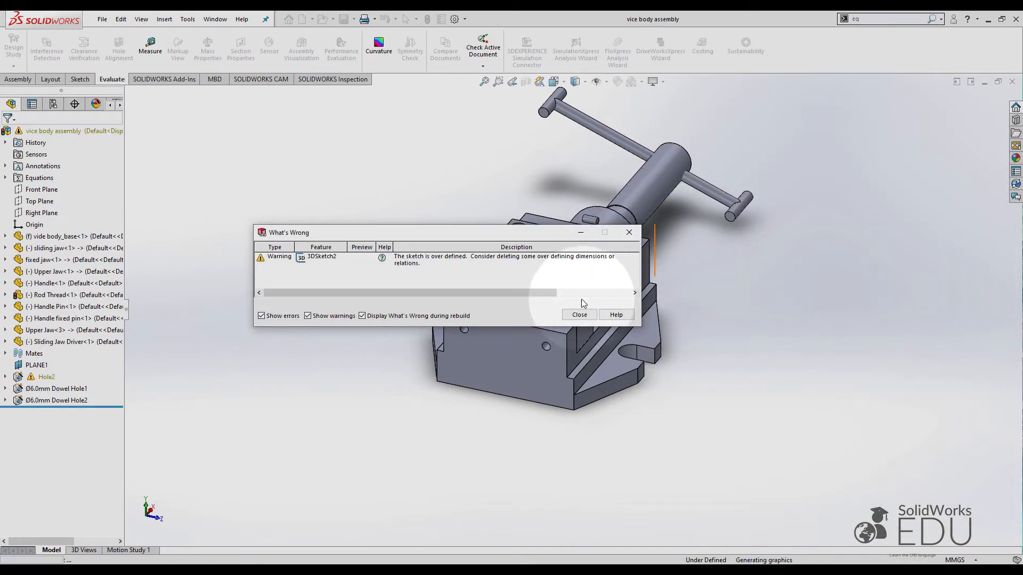
click(570, 315)
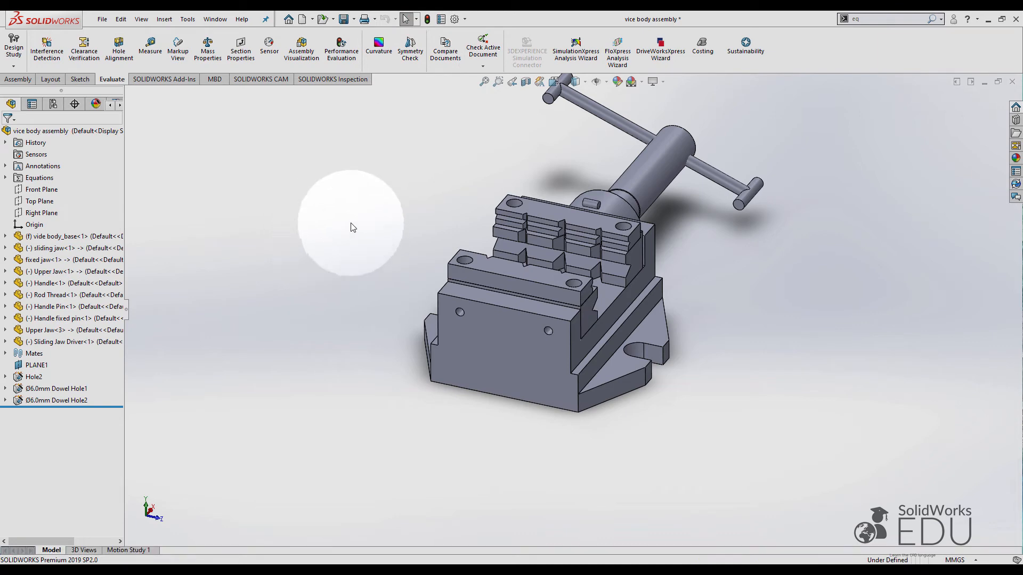
- Slide the sliding jaw along the base close to the fixed jaw, exposing the rod thread behind it
middle_drag(436, 176, 762, 409)
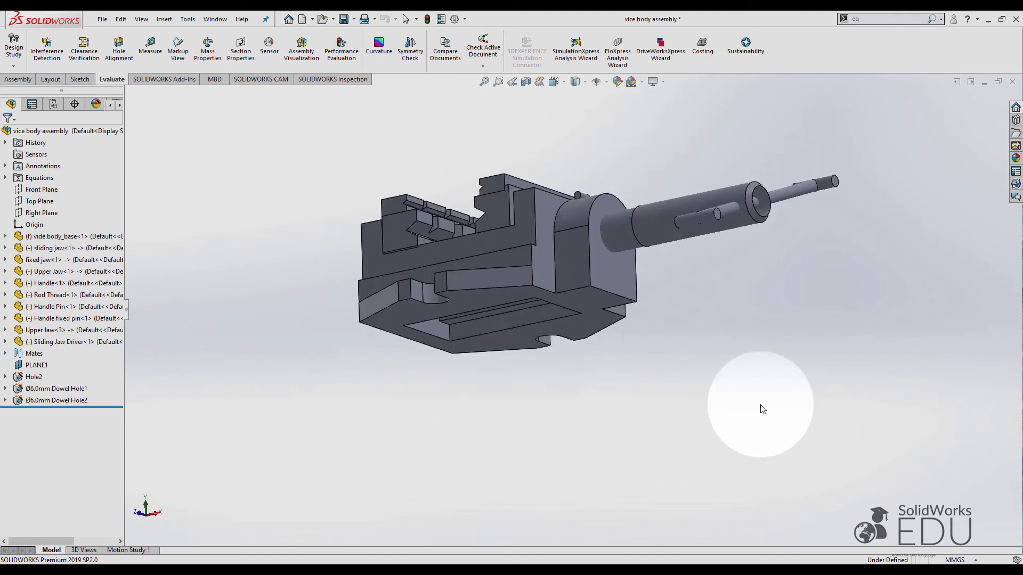
middle_drag(671, 159, 658, 353)
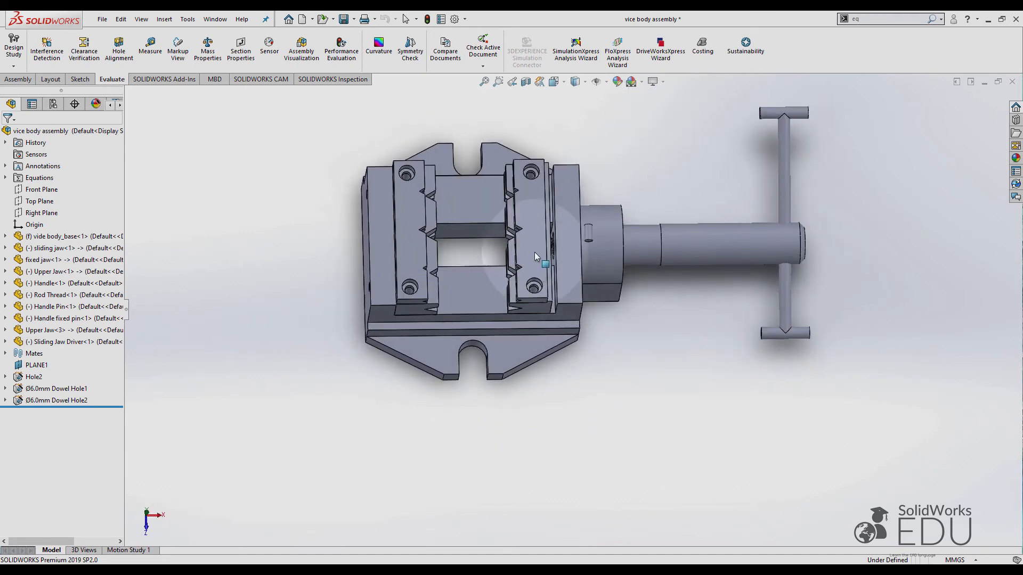
drag(471, 251, 427, 257)
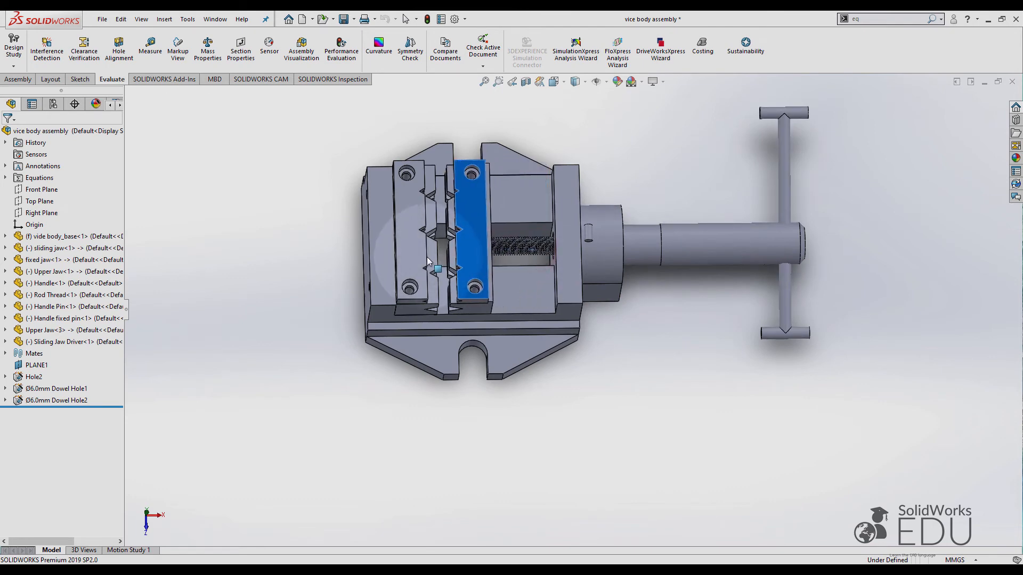
- Shift the sliding jaw slightly along the base and examine how the jaws, screw and base of the resized vice fit together
middle_drag(644, 321, 615, 273)
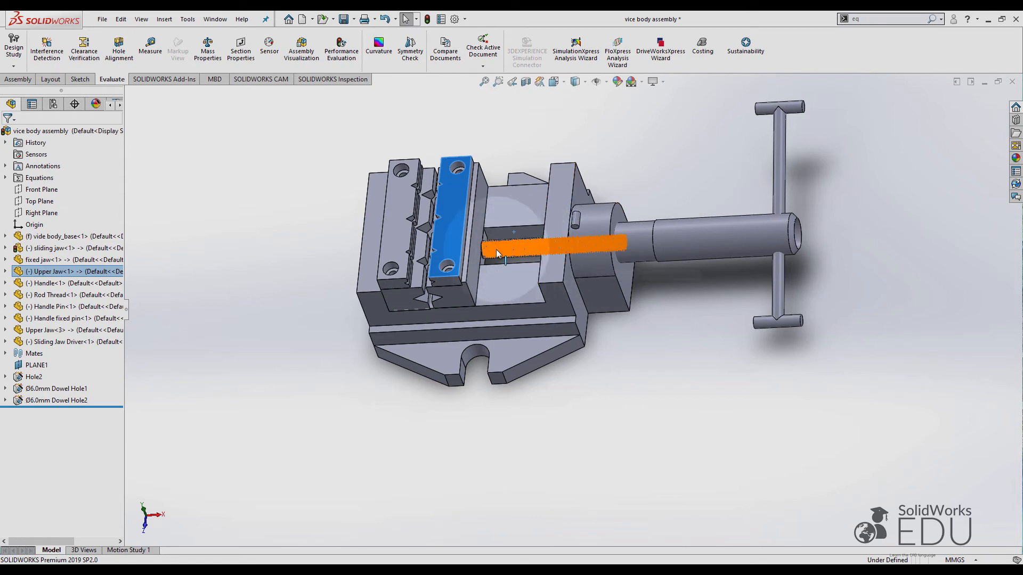
middle_drag(293, 136, 212, 240)
middle_drag(191, 292, 428, 226)
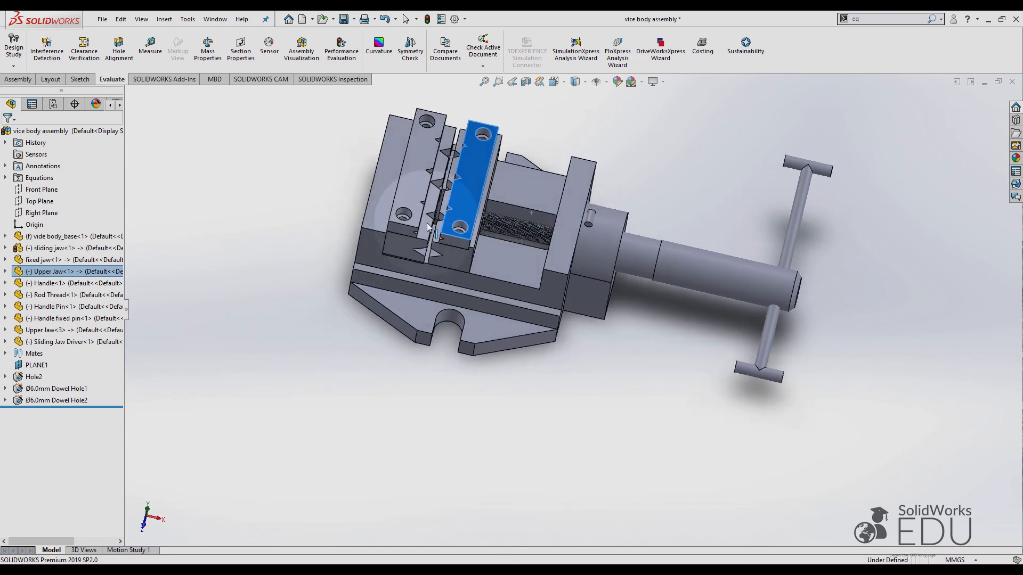
drag(503, 210, 529, 223)
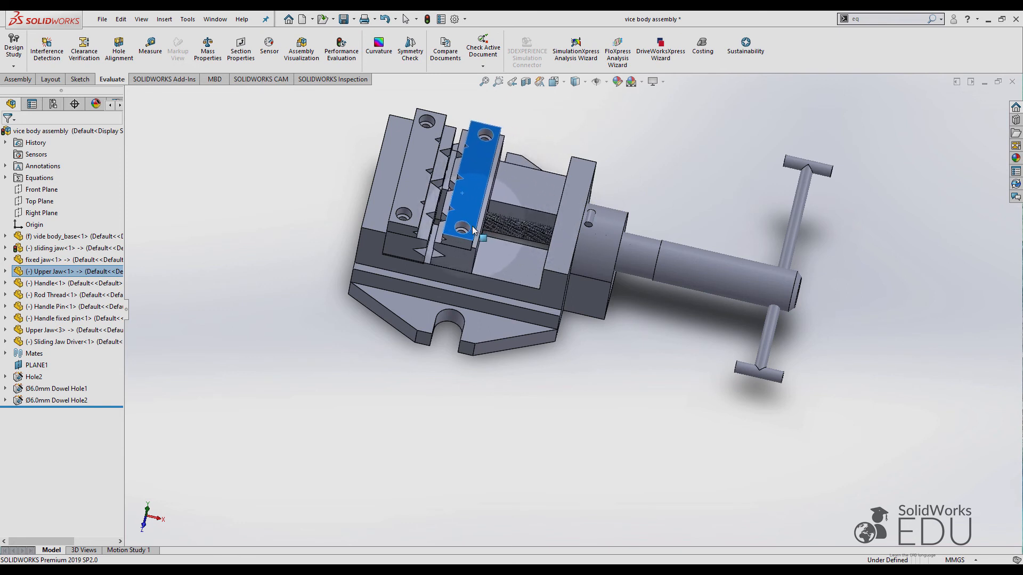
scroll(630, 355, up, 3)
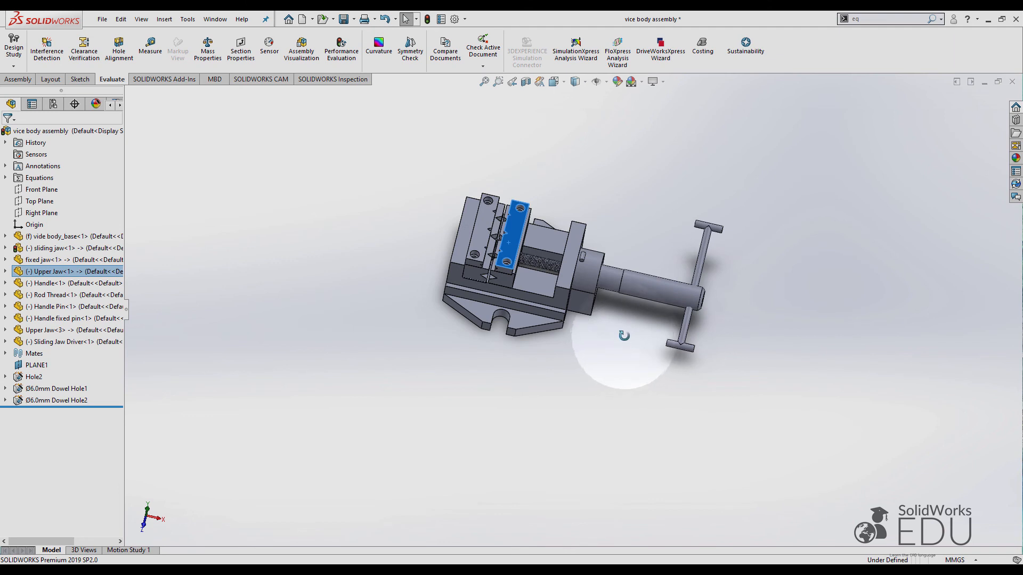
middle_drag(629, 341, 767, 318)
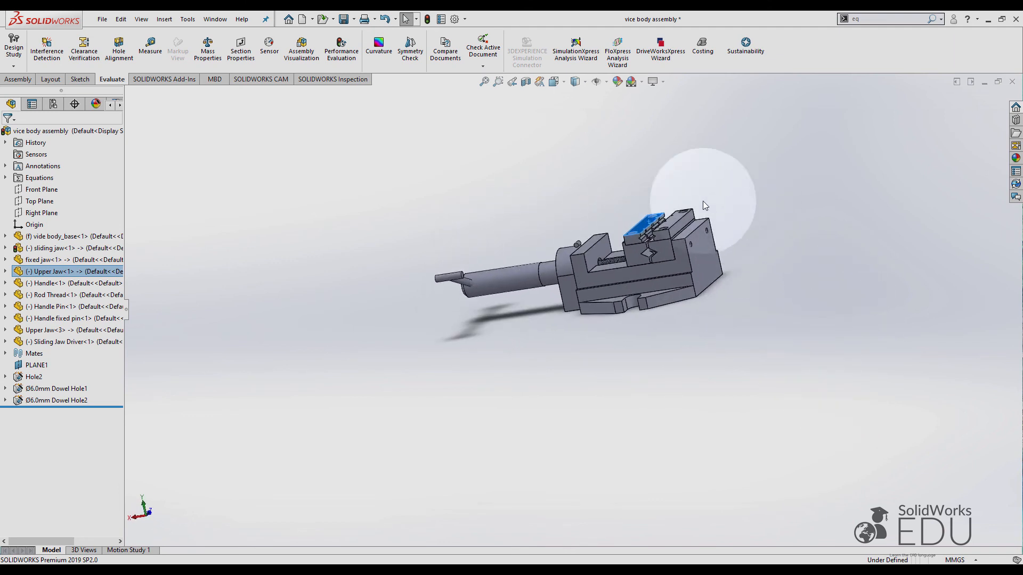
middle_drag(705, 205, 582, 384)
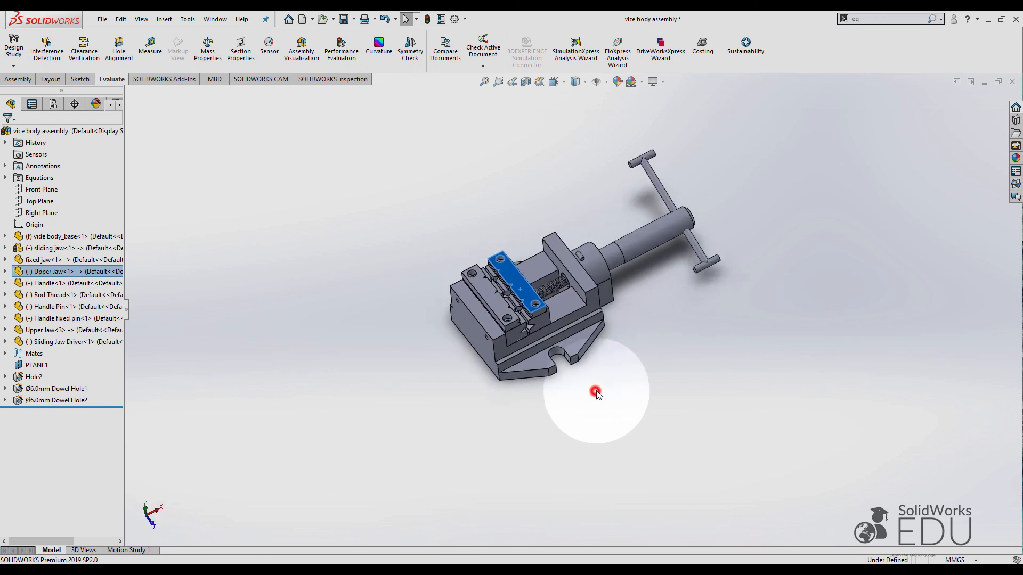
click(308, 281)
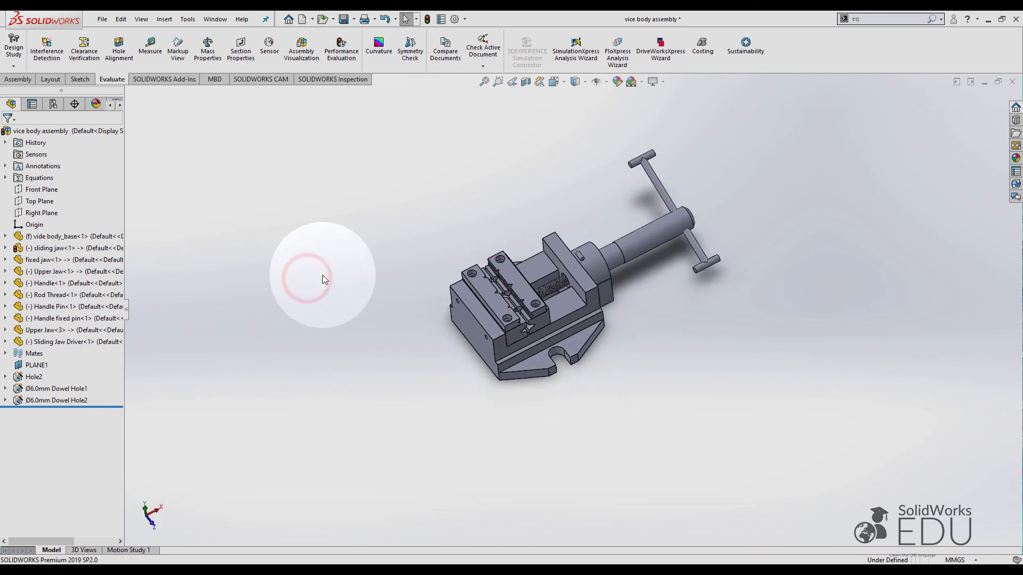